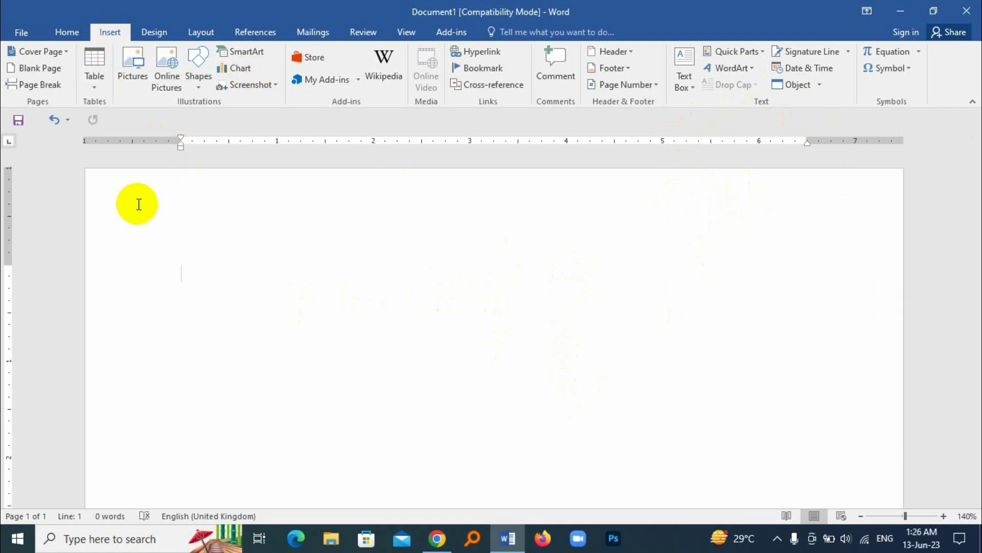
- Insert WordArt in the light purple outlined style with the text "Lotus Technology & Institute"
click(741, 70)
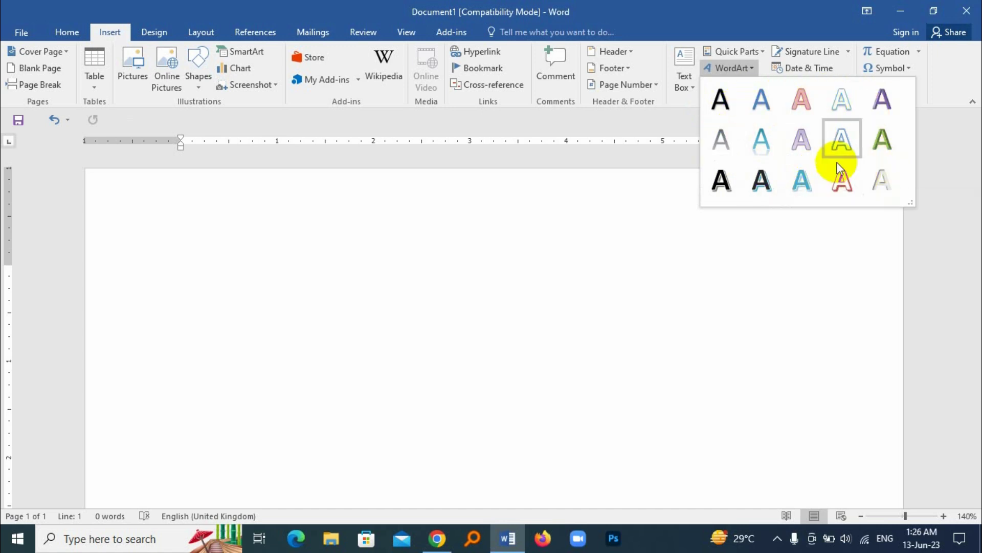
click(801, 140)
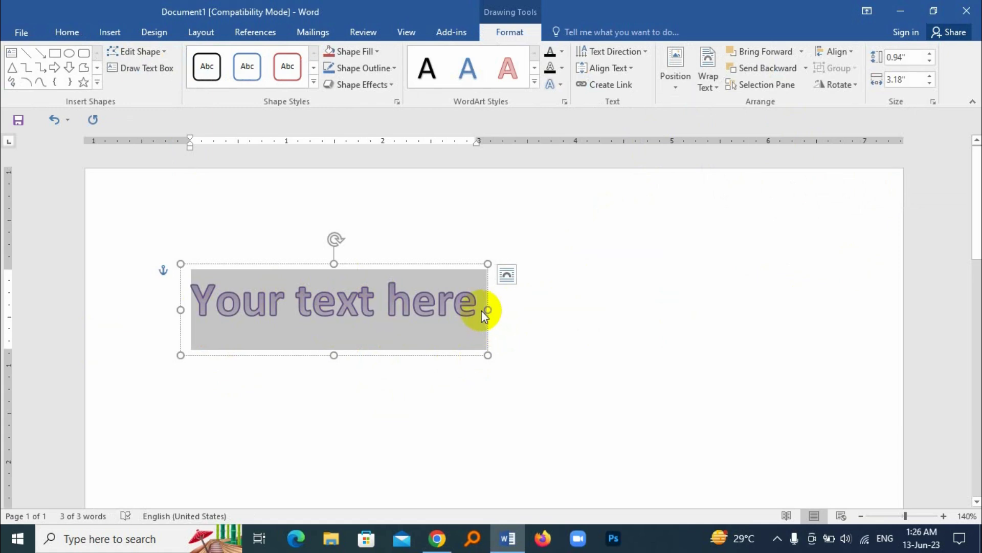
text(Lotus)
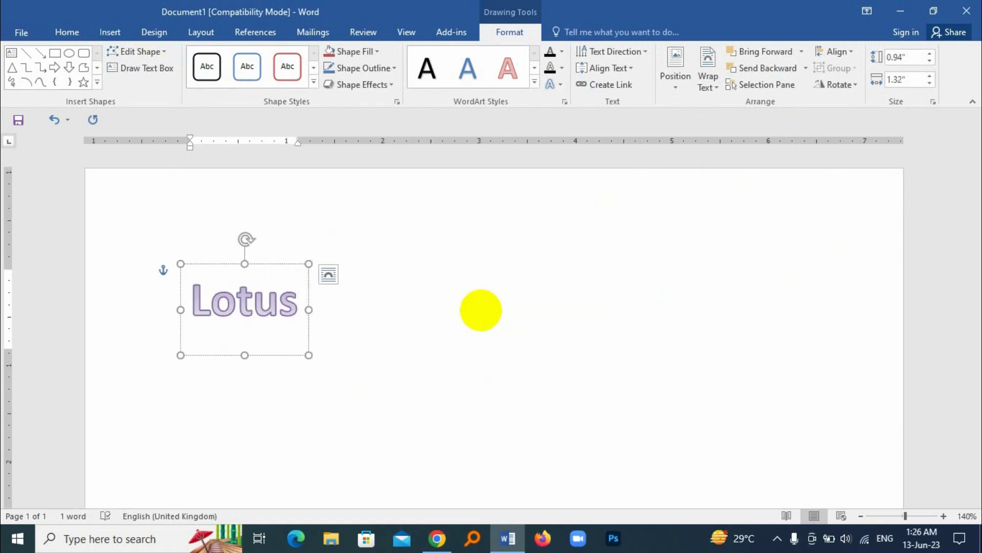
text( Techn)
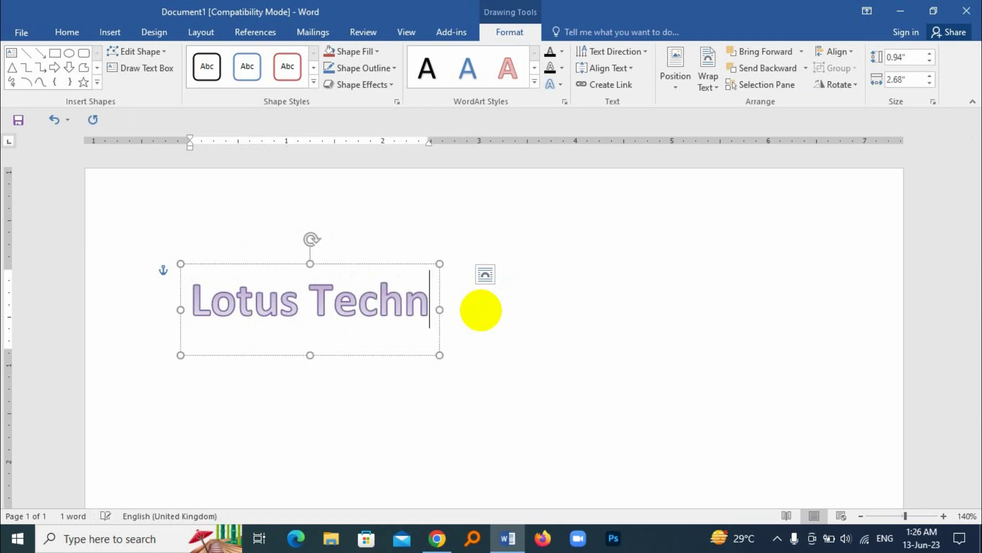
text(ology)
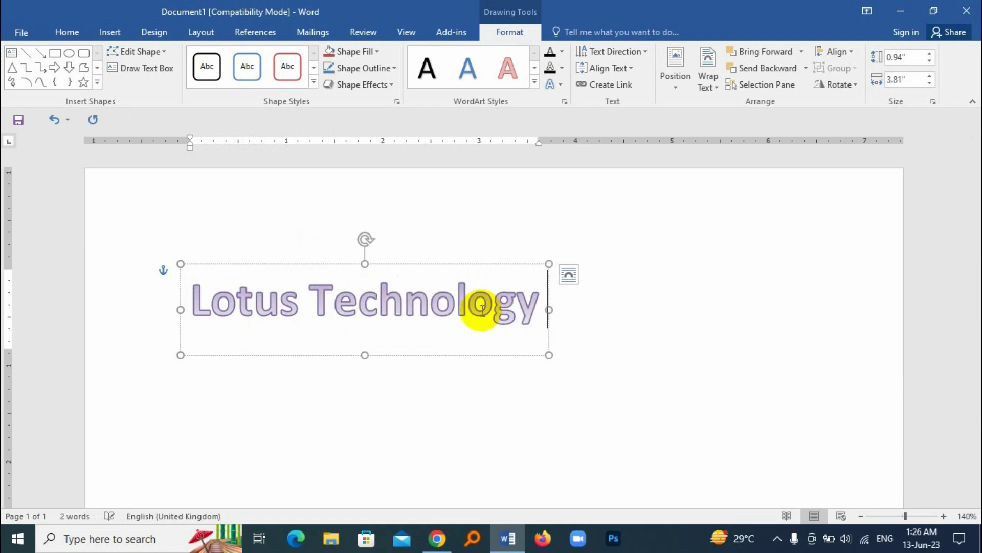
text( & Inst)
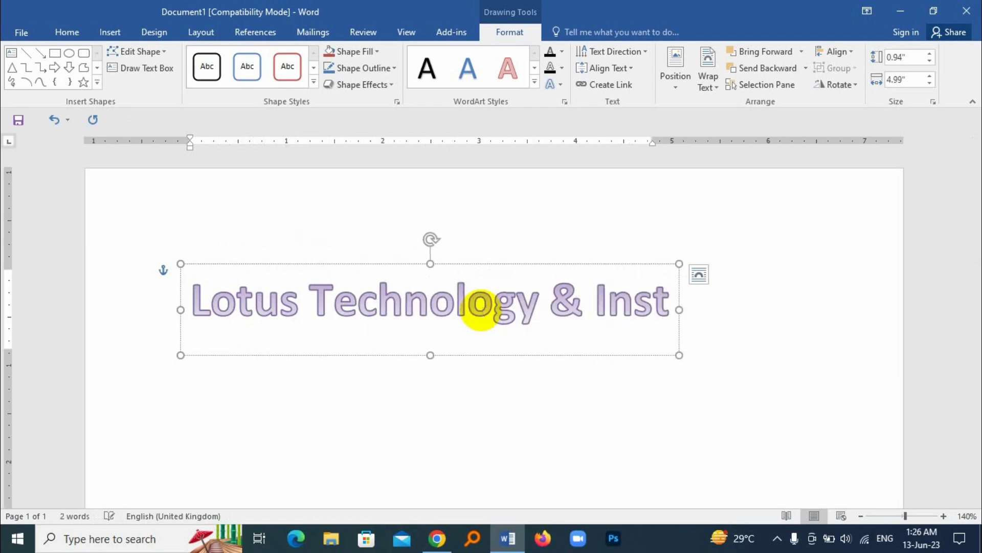
text(itute)
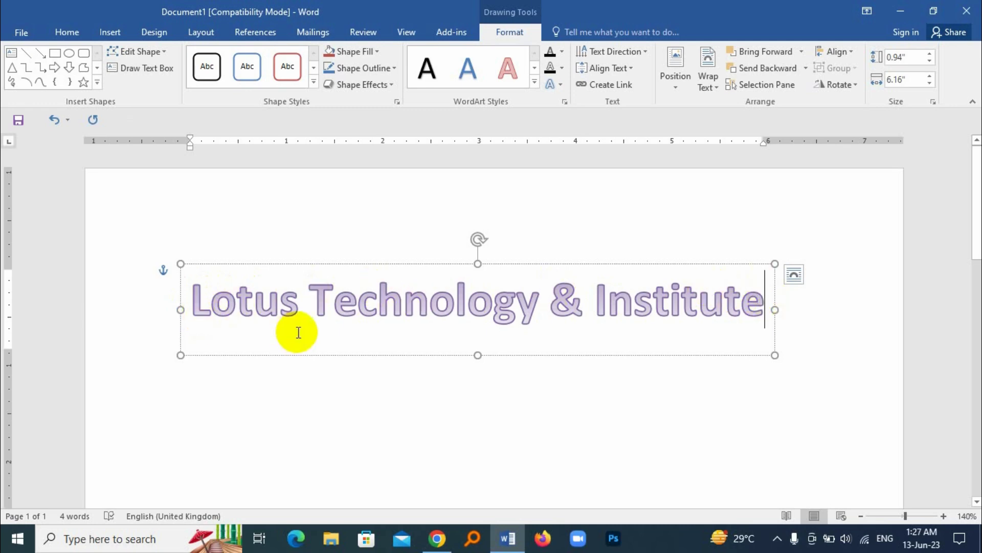
click(512, 402)
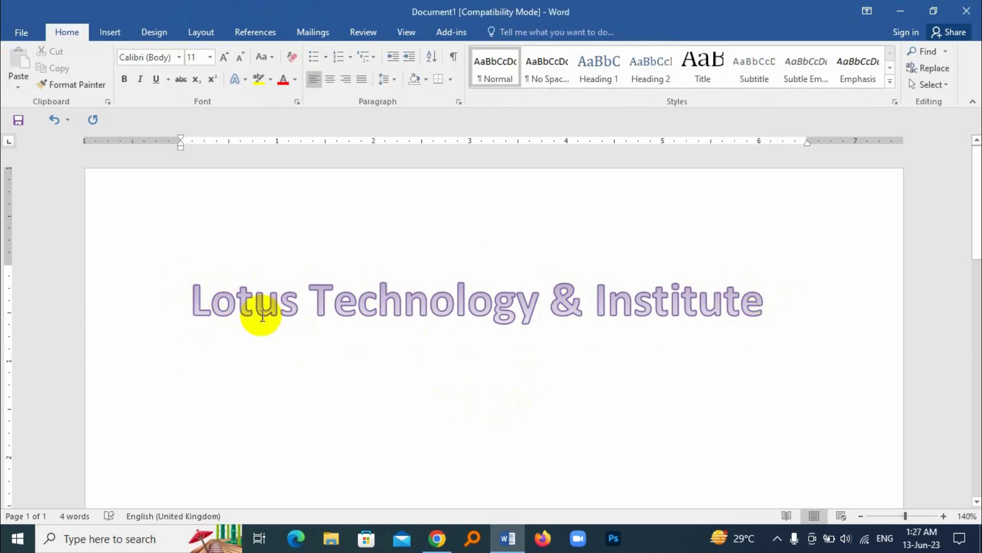
click(192, 297)
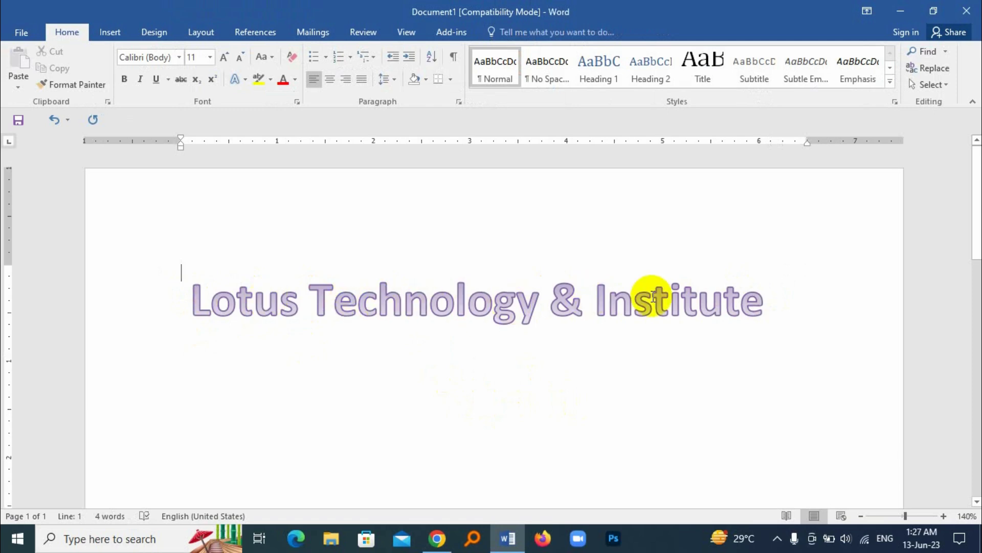
click(420, 302)
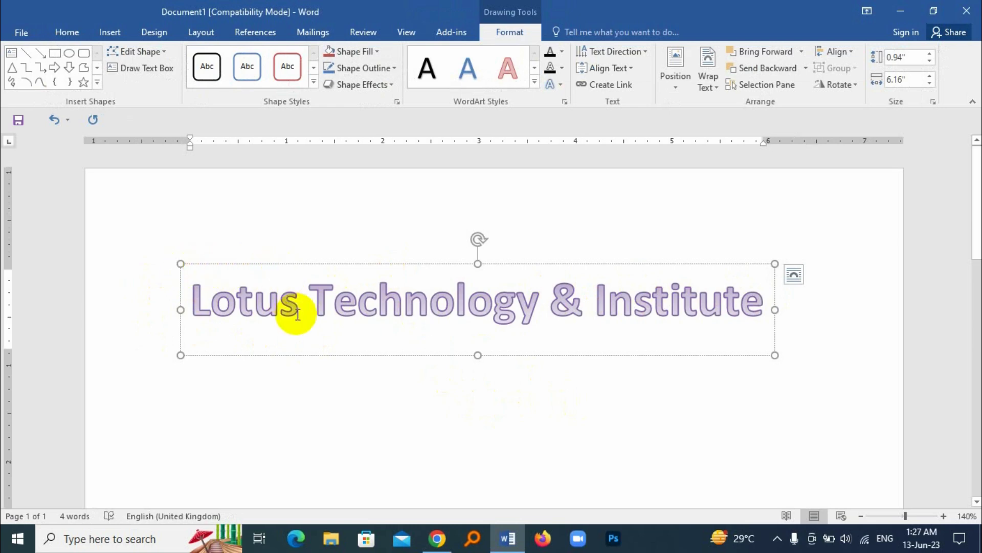
click(324, 386)
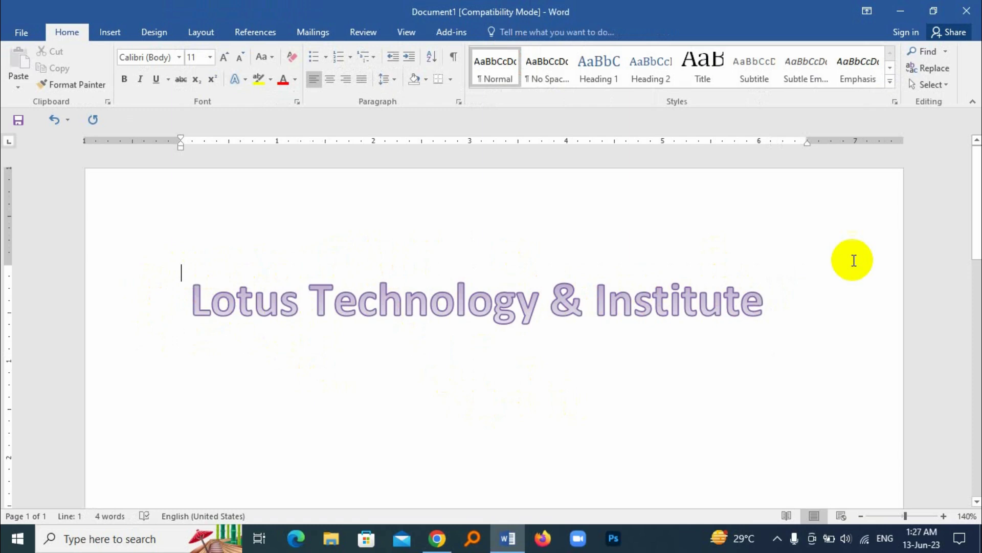
click(350, 308)
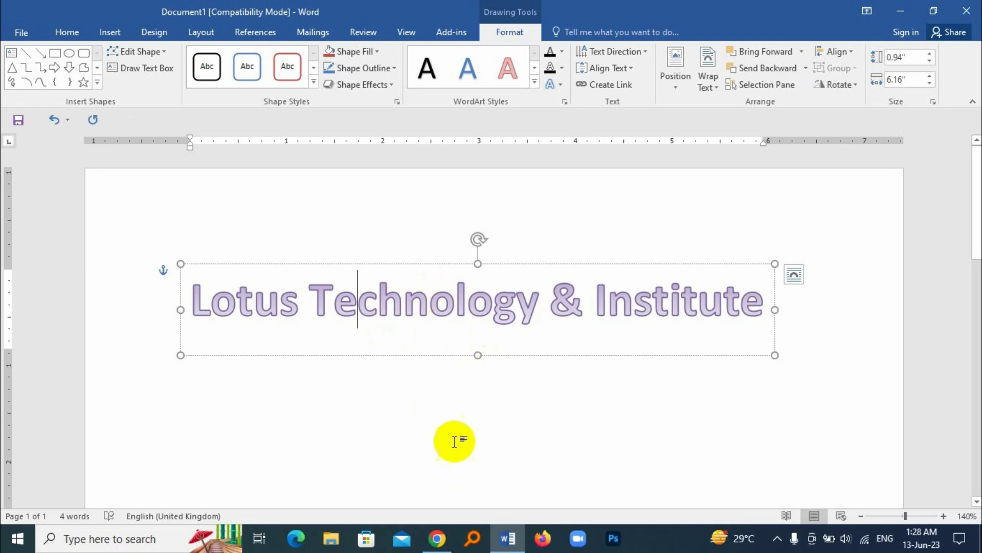
- Switch to Chrome and look through the Ak Technology channel's uploaded videos for the earlier shapes tutorials
click(437, 537)
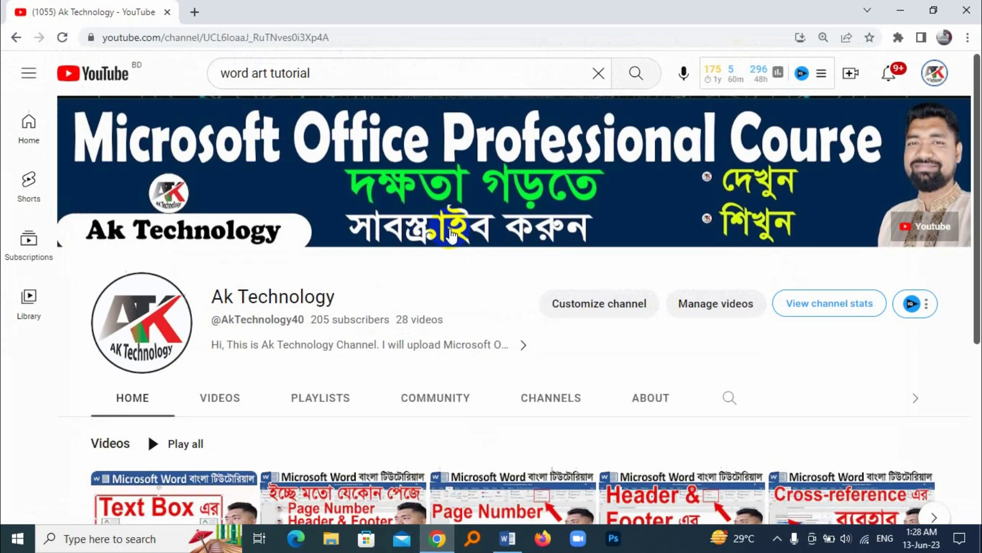
scroll(390, 305, down, 2)
scroll(390, 305, down, 2)
click(224, 255)
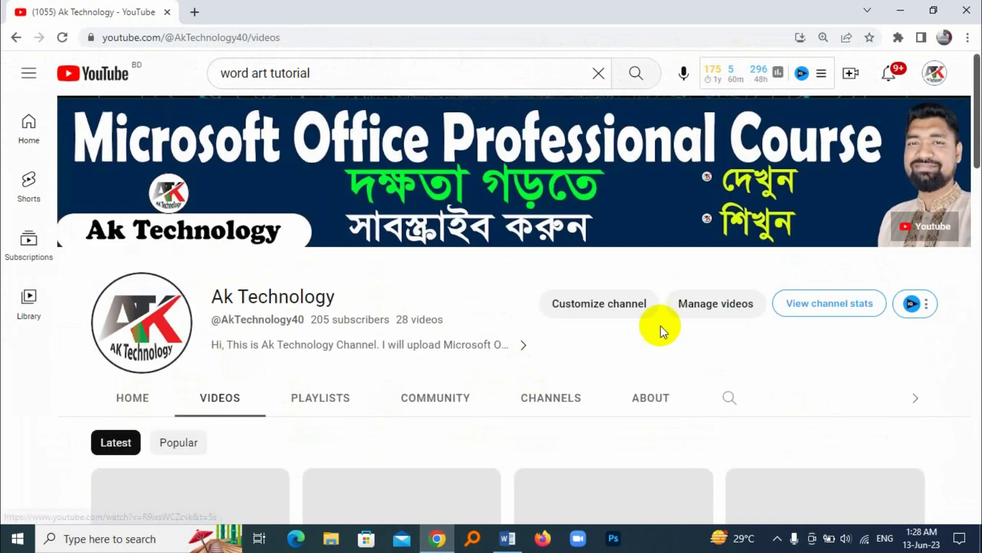
scroll(637, 333, down, 4)
scroll(635, 335, down, 8)
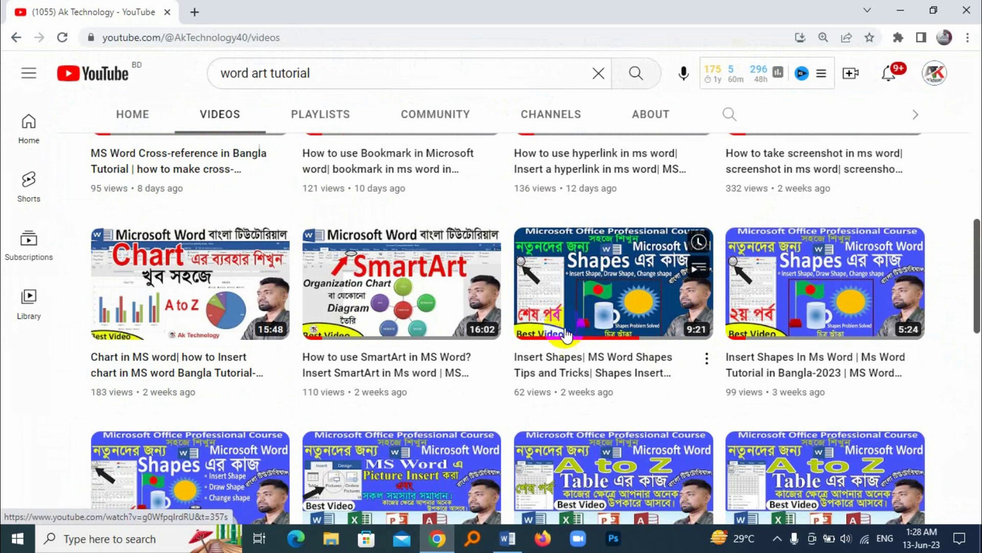
mouse_move(598, 307)
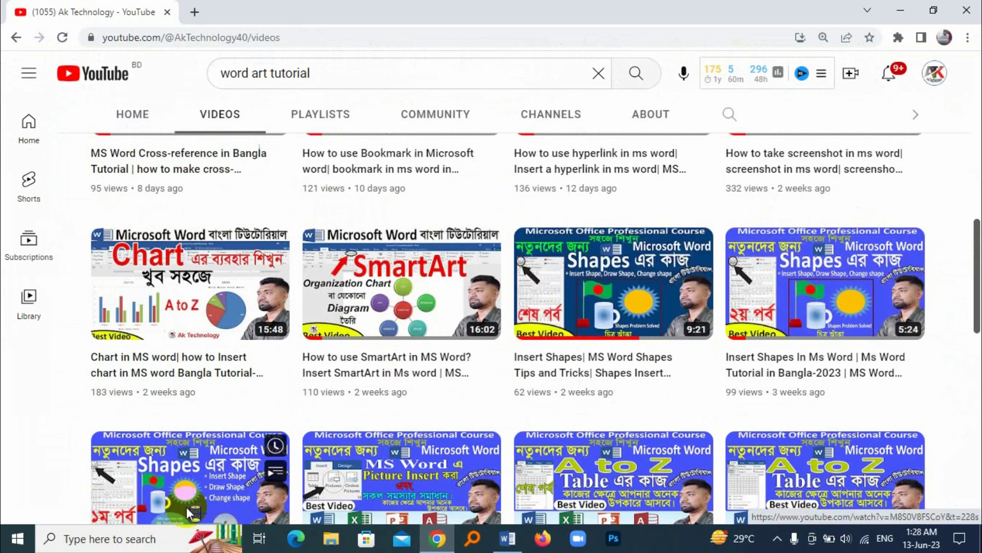
mouse_move(462, 323)
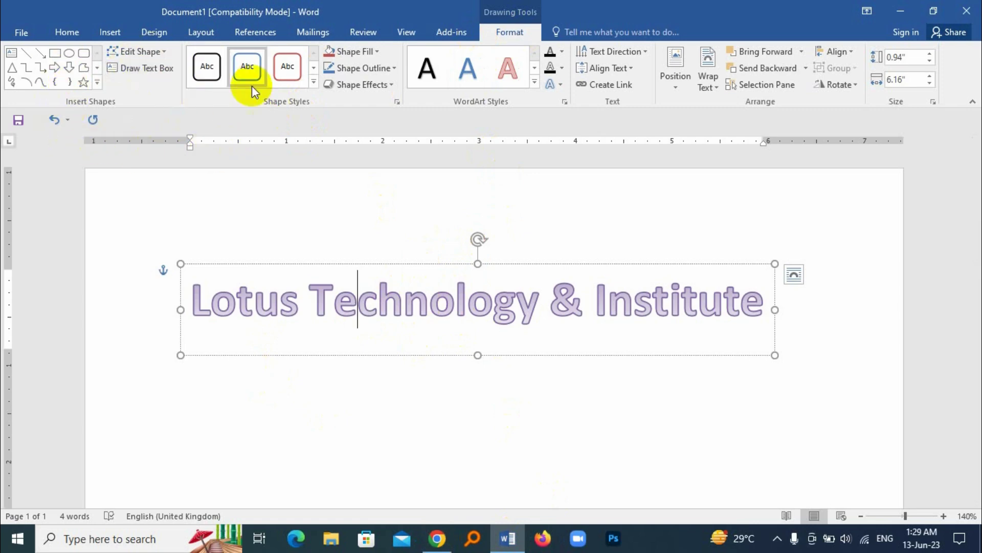
click(313, 83)
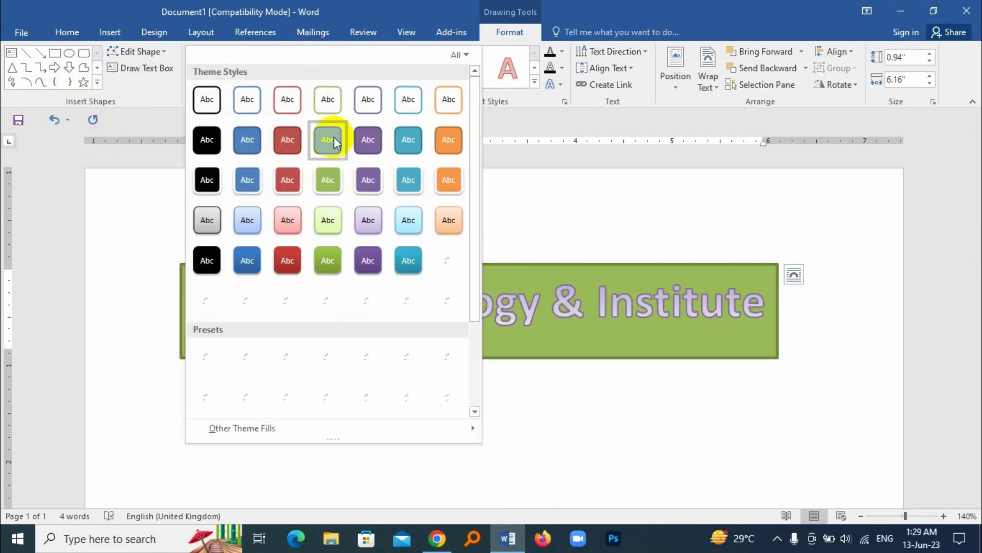
click(425, 296)
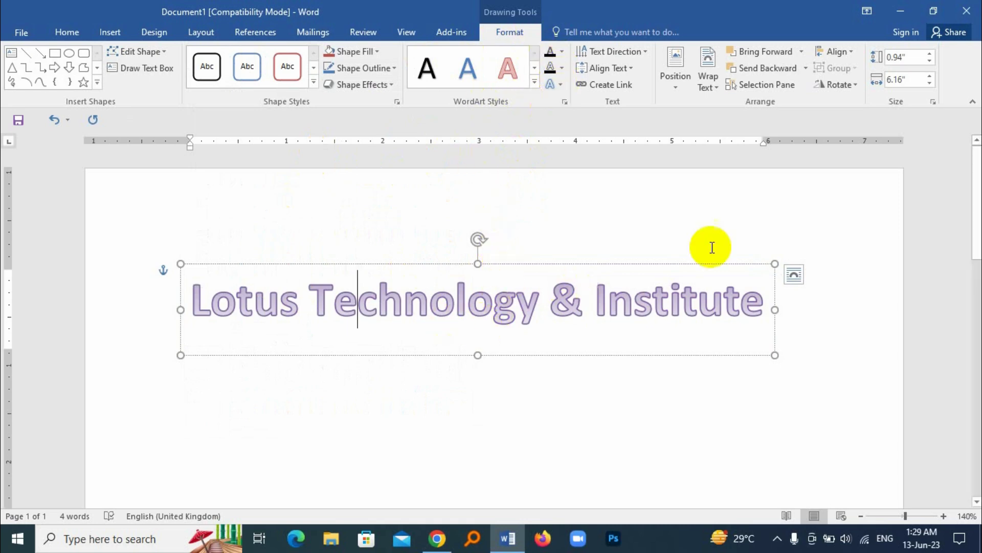
- Select the whole WordArt text and examine the available WordArt styles and text fill colours
drag(760, 307, 220, 300)
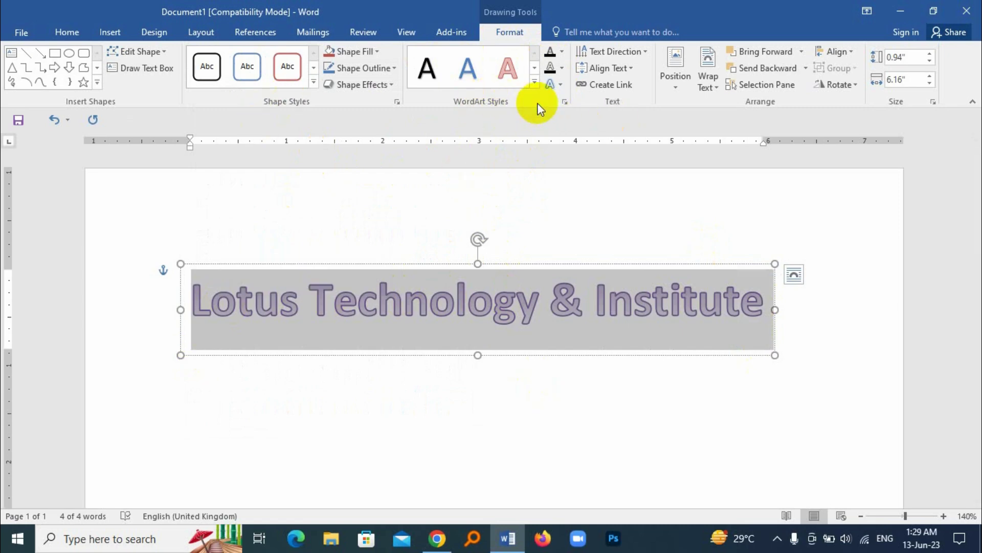
click(535, 83)
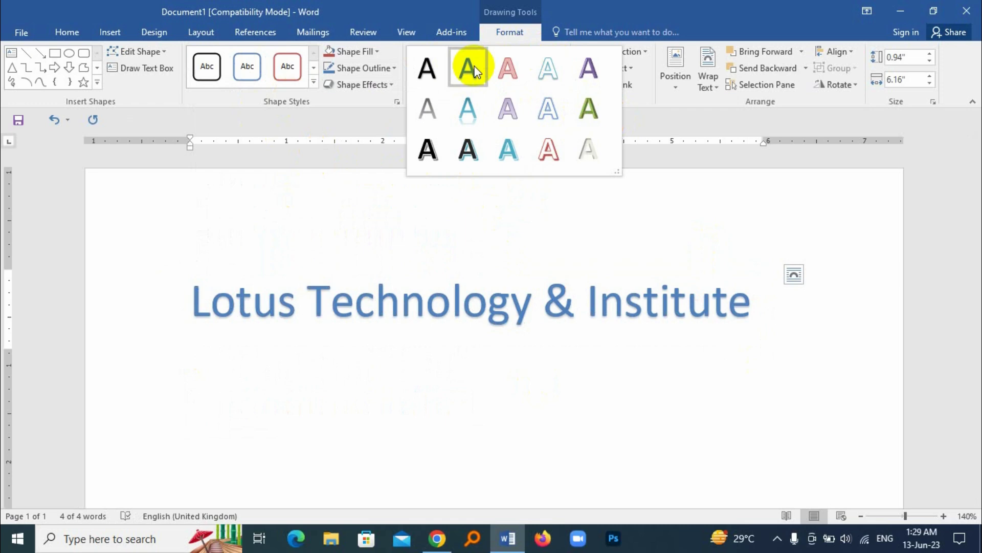
click(594, 85)
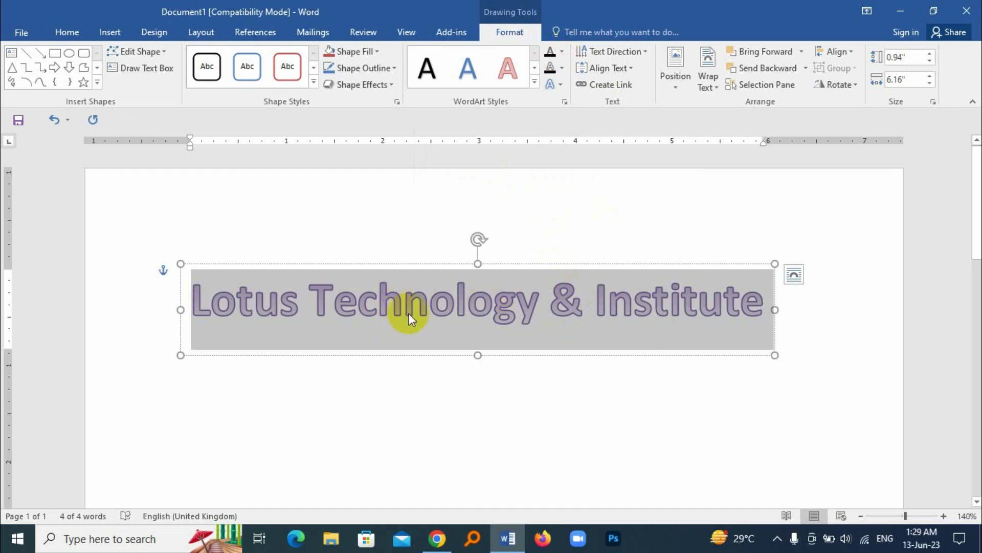
click(563, 51)
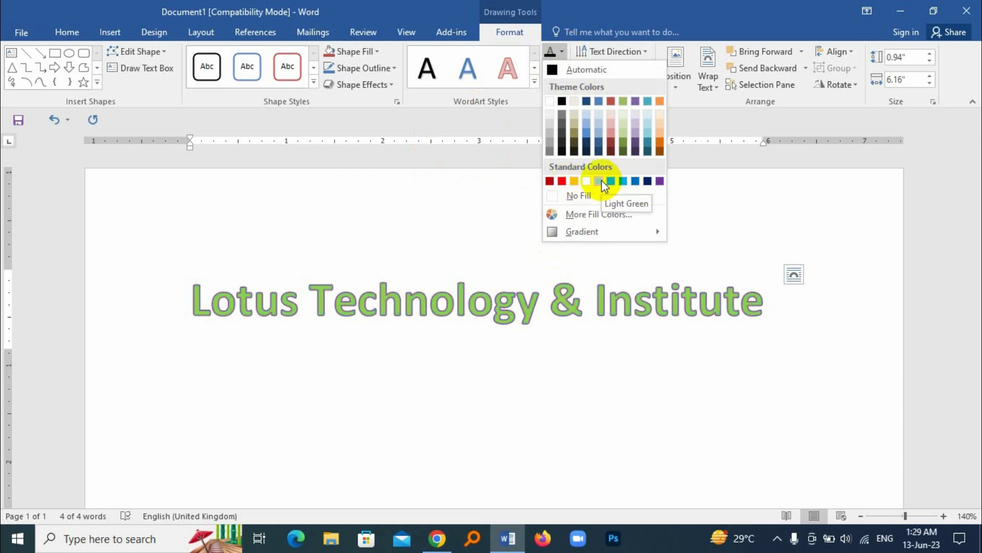
click(439, 198)
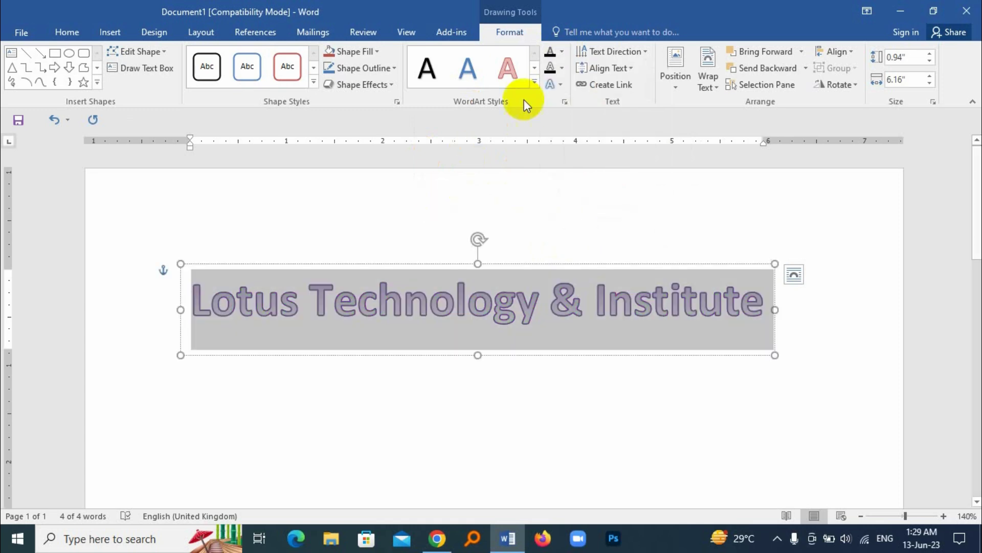
- Try a dotted dash style on the outline of the WordArt text, and undo it
click(562, 65)
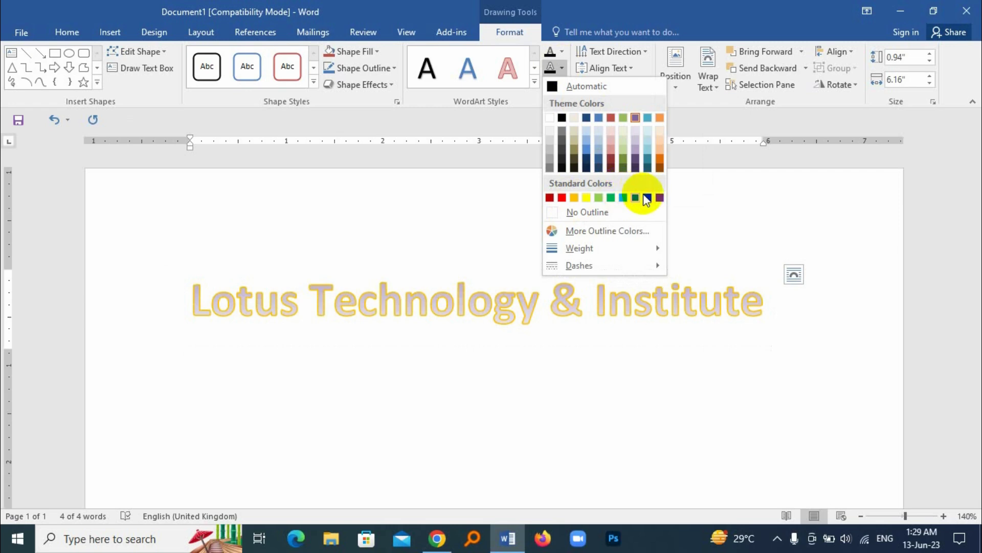
mouse_move(588, 249)
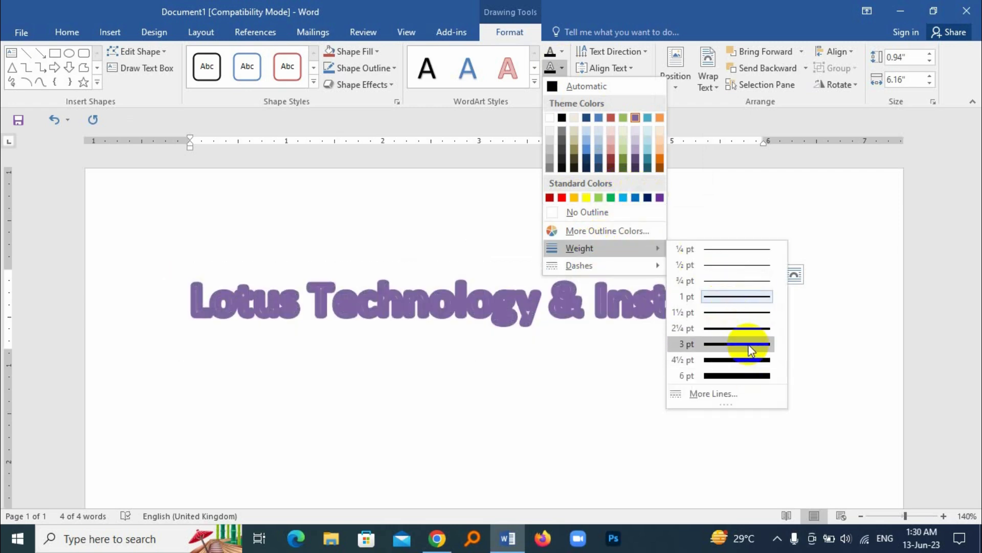
mouse_move(587, 267)
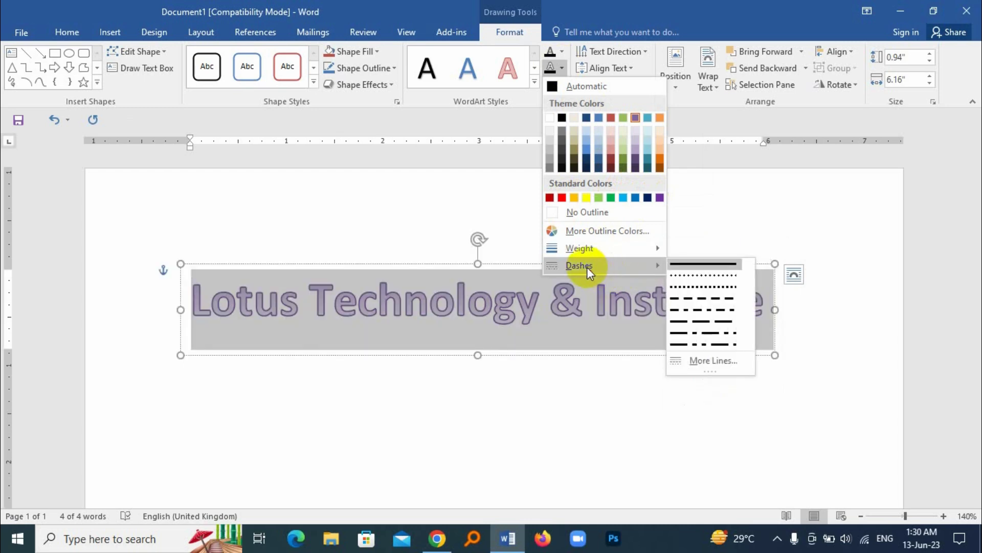
click(714, 278)
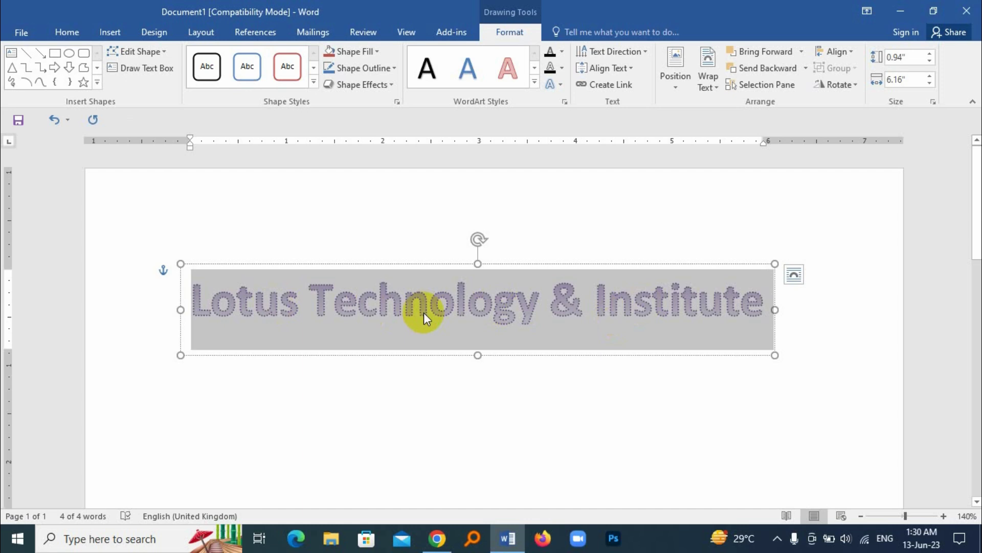
key(ctrl+z)
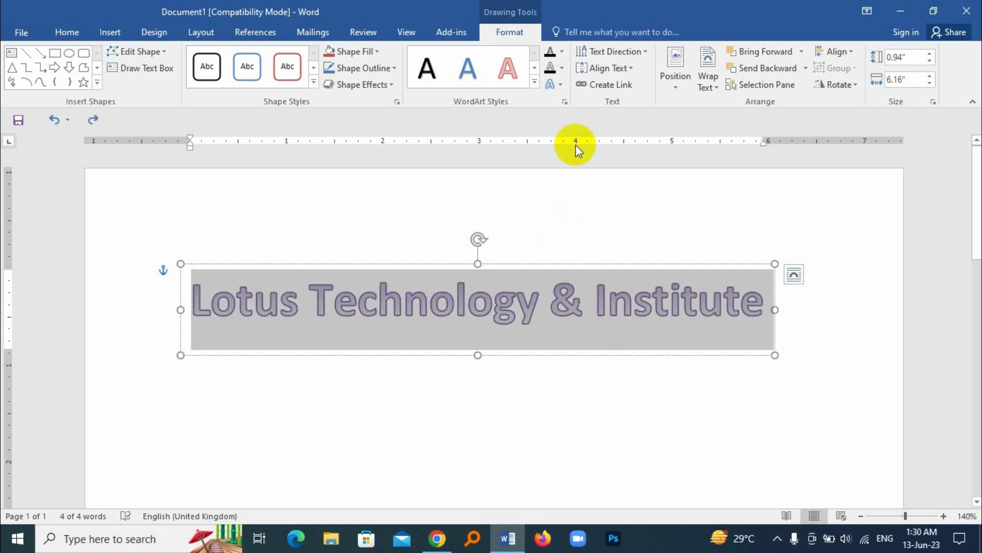
- Apply the upward arch Follow Path transform effect to the WordArt text
click(560, 82)
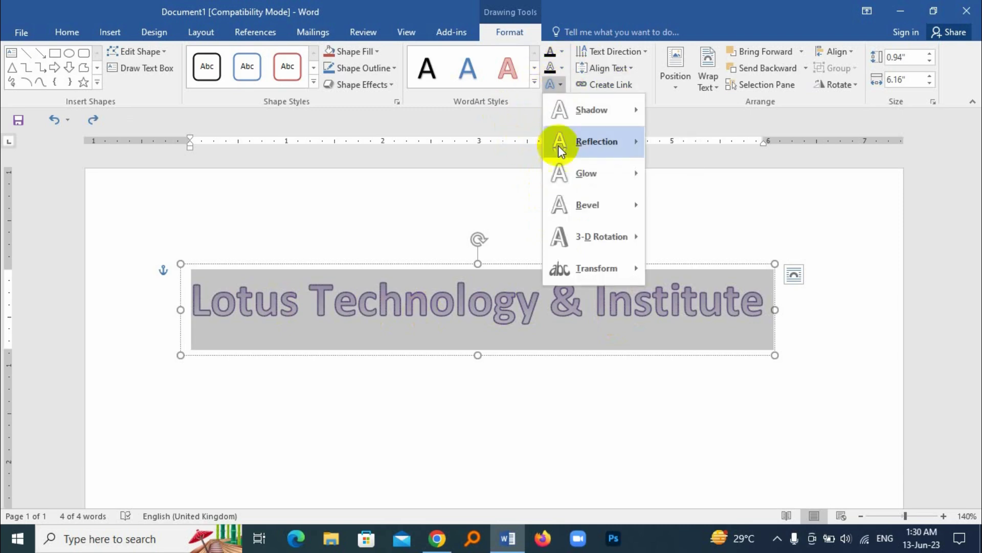
mouse_move(638, 118)
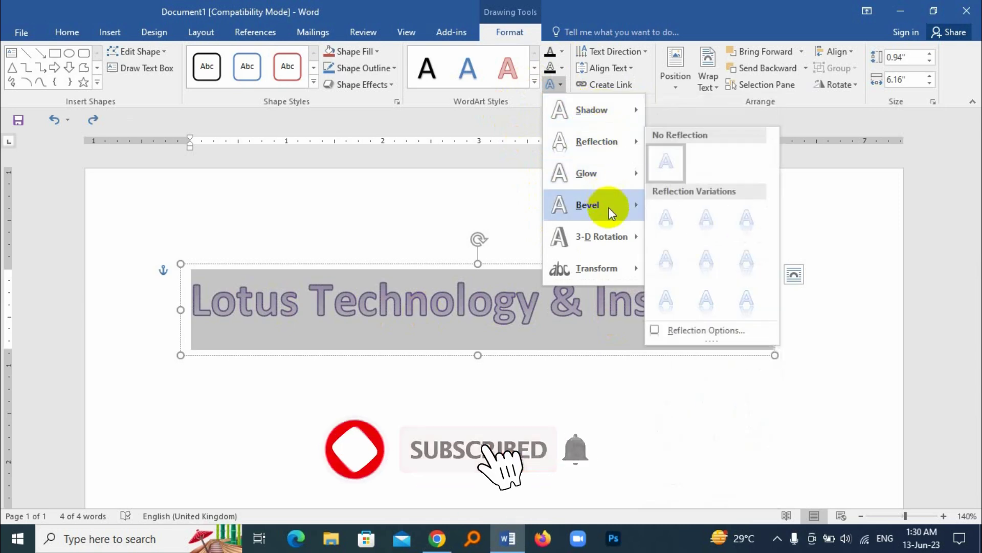
mouse_move(613, 235)
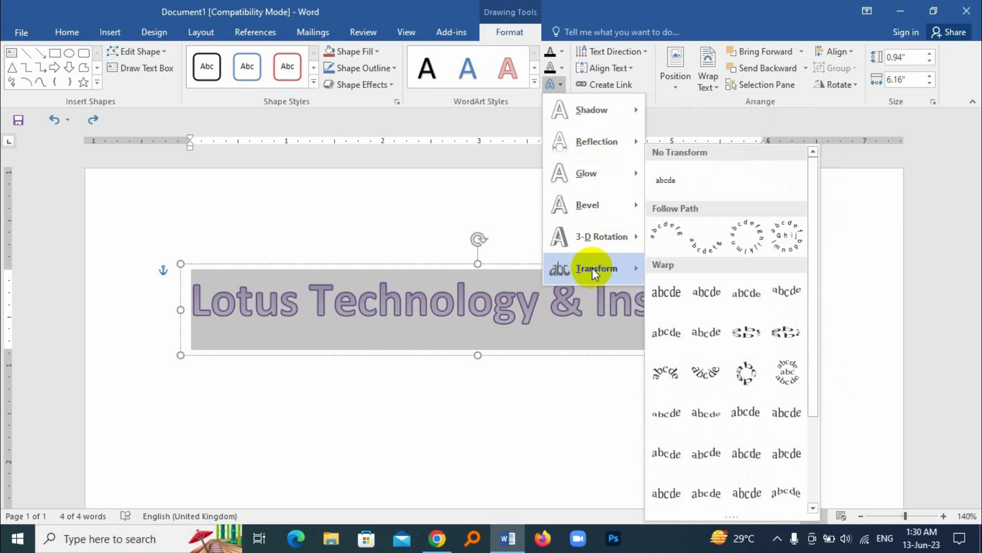
click(681, 243)
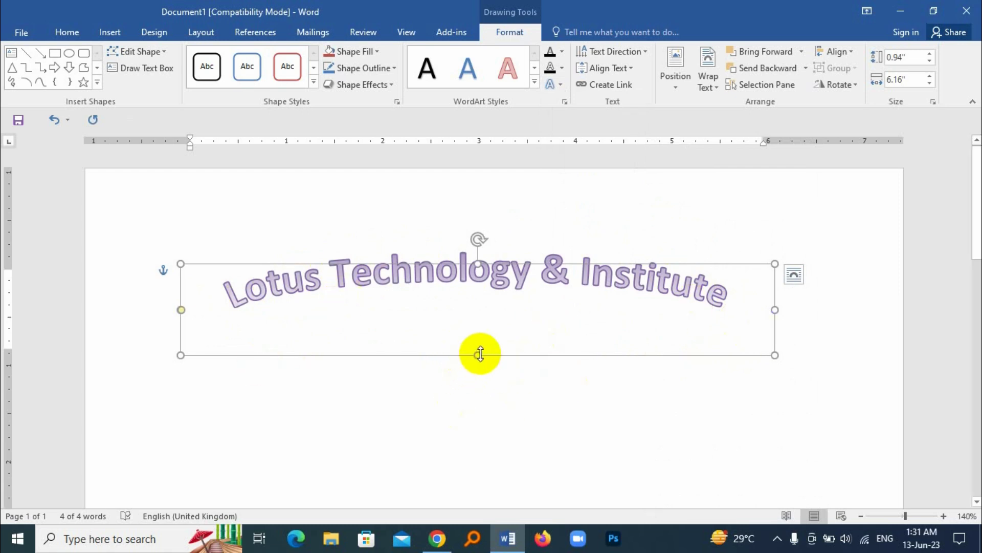
- Stretch the arched WordArt box downward to a height of about 3.78"
drag(477, 354, 467, 496)
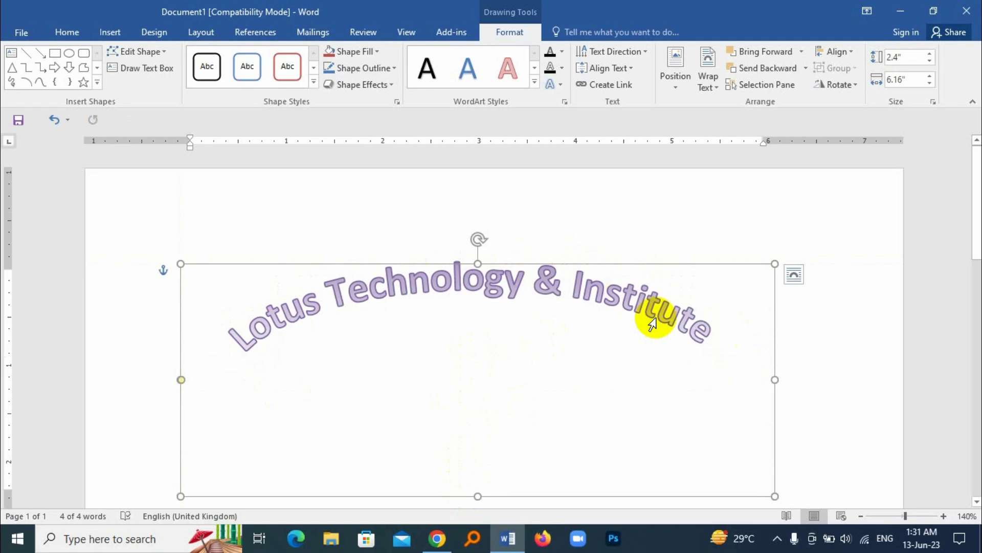
scroll(658, 363, down, 2)
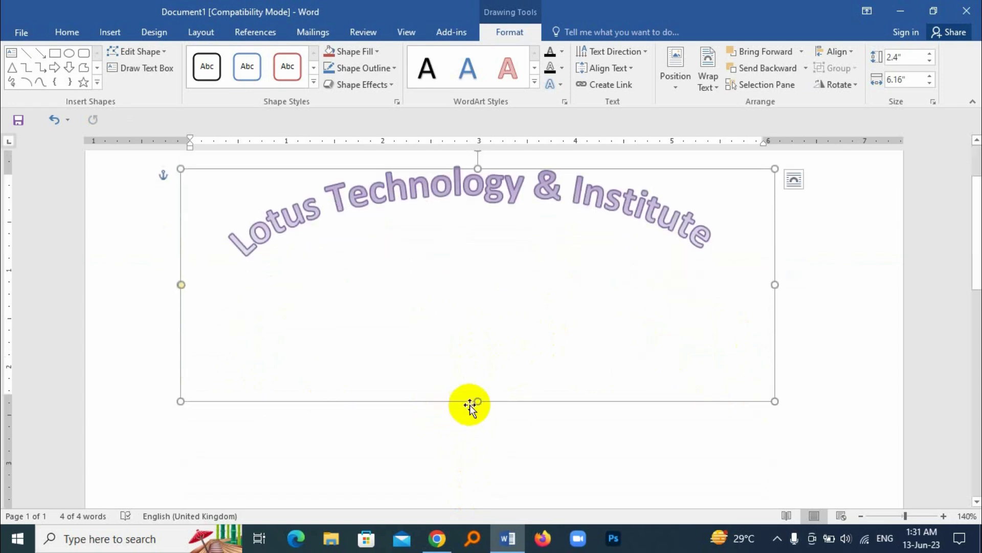
drag(476, 399, 480, 522)
scroll(302, 329, down, 1)
scroll(248, 351, up, 3)
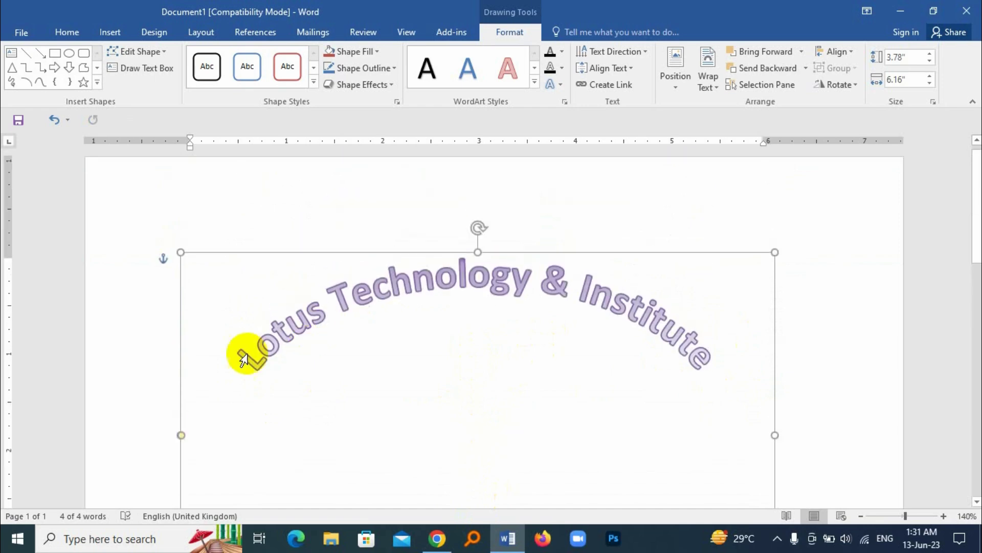
- Change the WordArt text's transform to the downward arch Follow Path effect
click(559, 83)
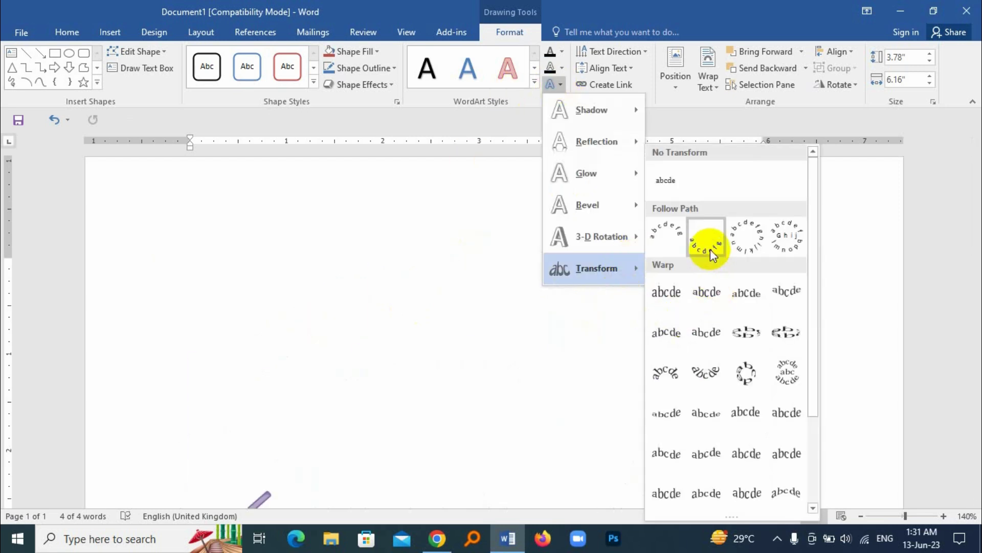
click(711, 253)
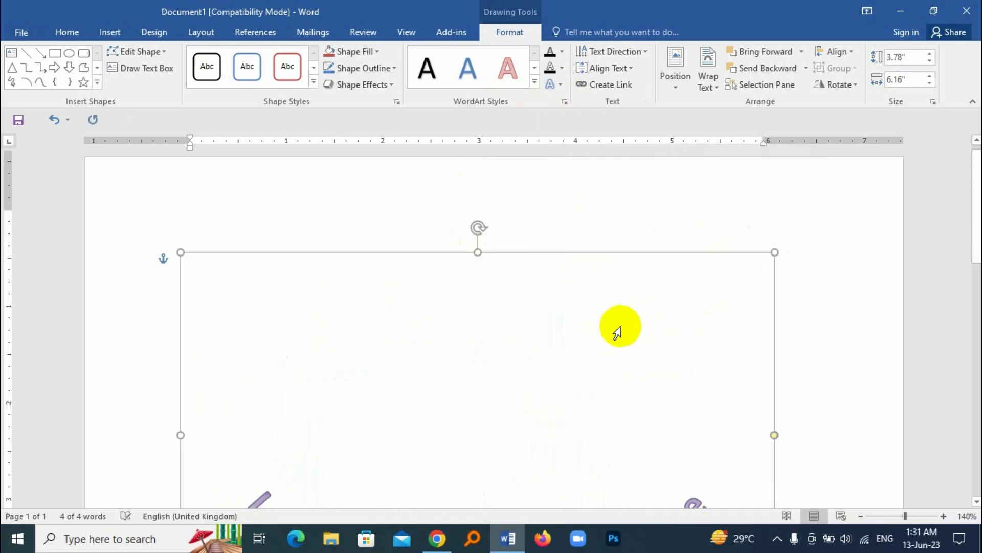
scroll(619, 329, down, 3)
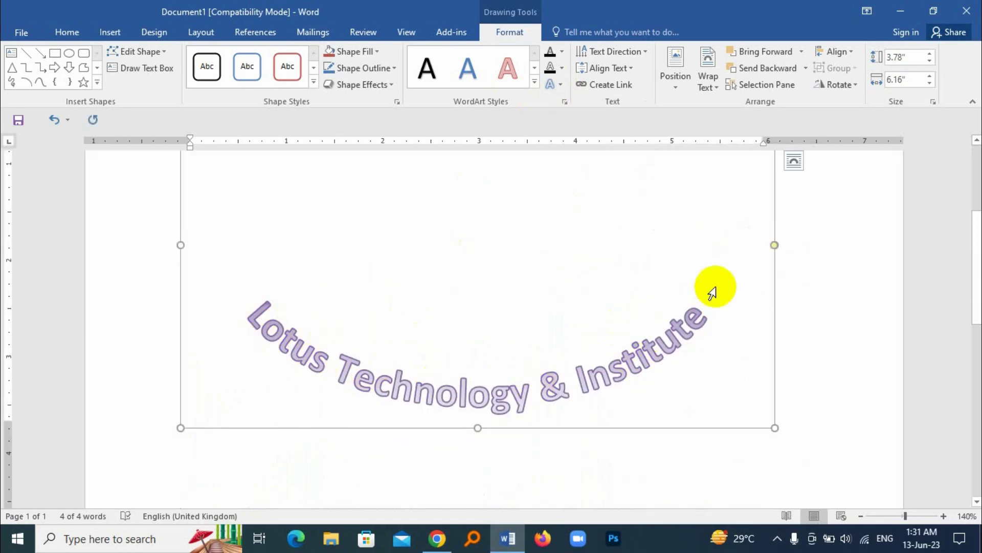
- Try a wave-shaped Warp transform on the WordArt text, and reset it to No Transform
click(564, 87)
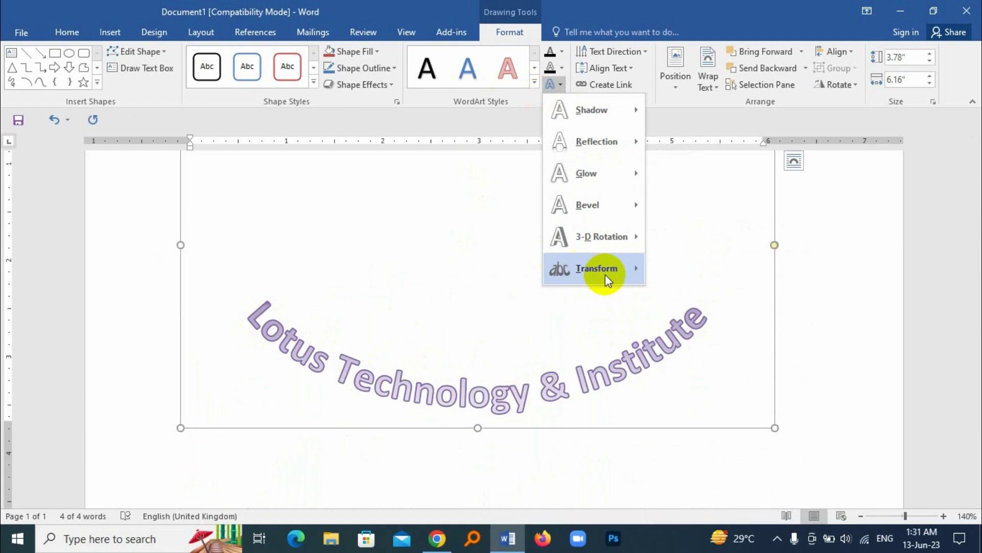
mouse_move(606, 273)
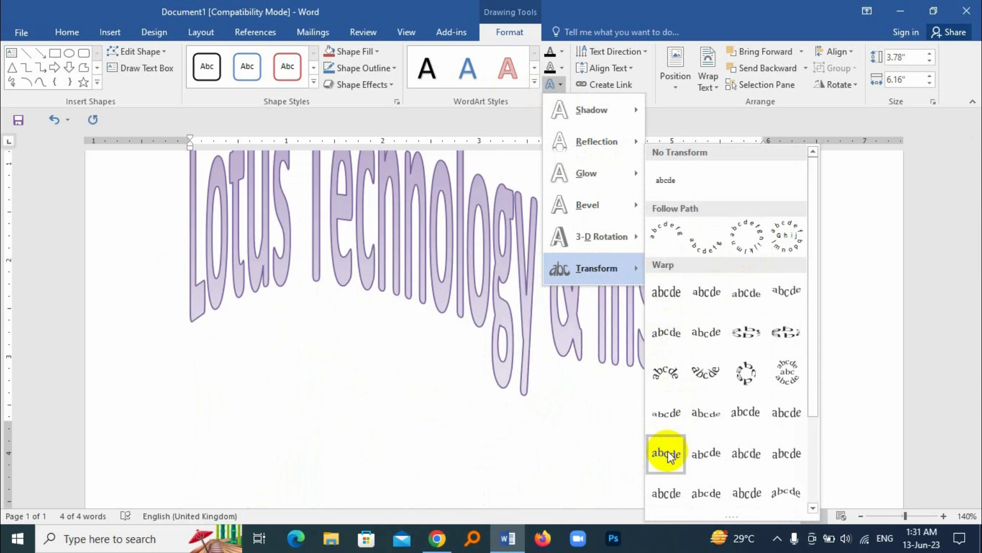
scroll(668, 483, down, 2)
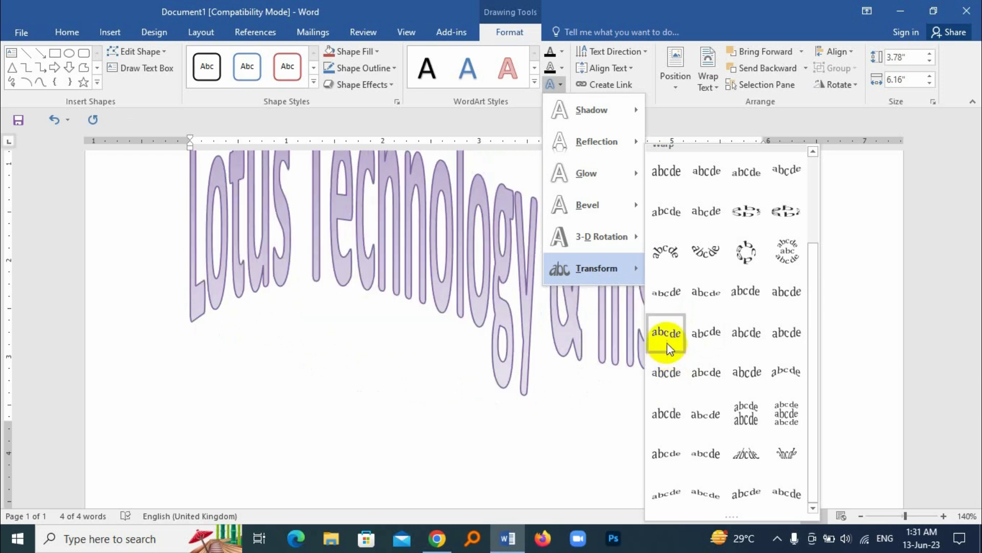
click(701, 333)
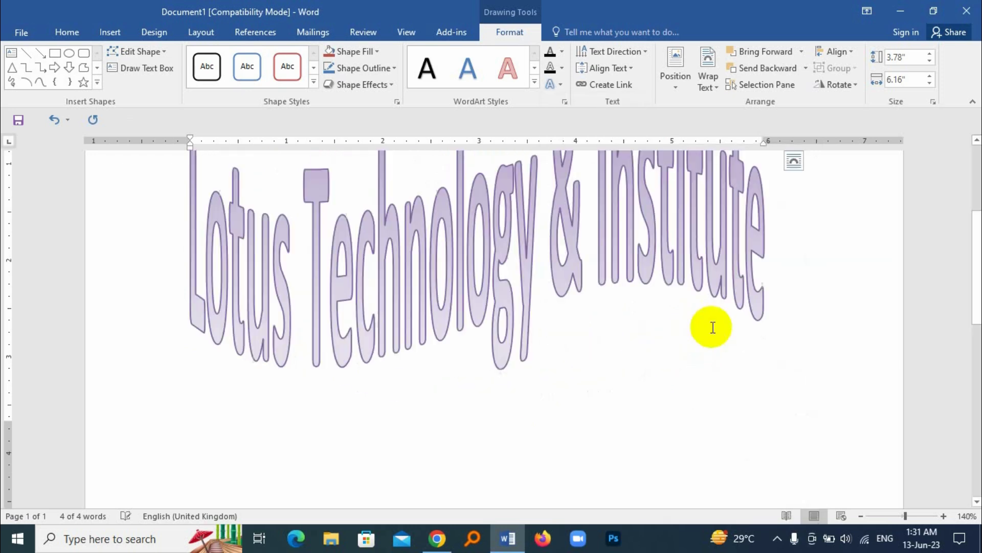
scroll(371, 364, up, 2)
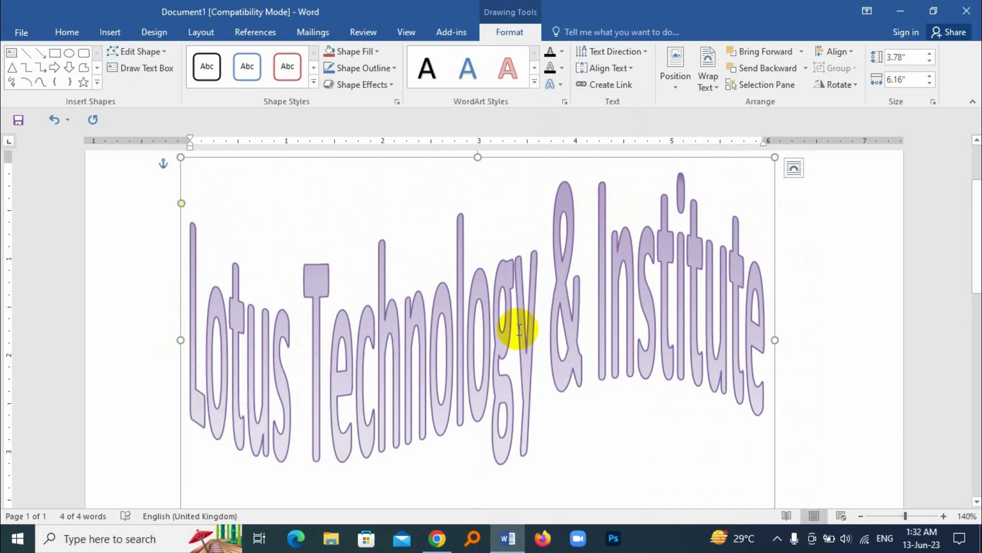
click(557, 84)
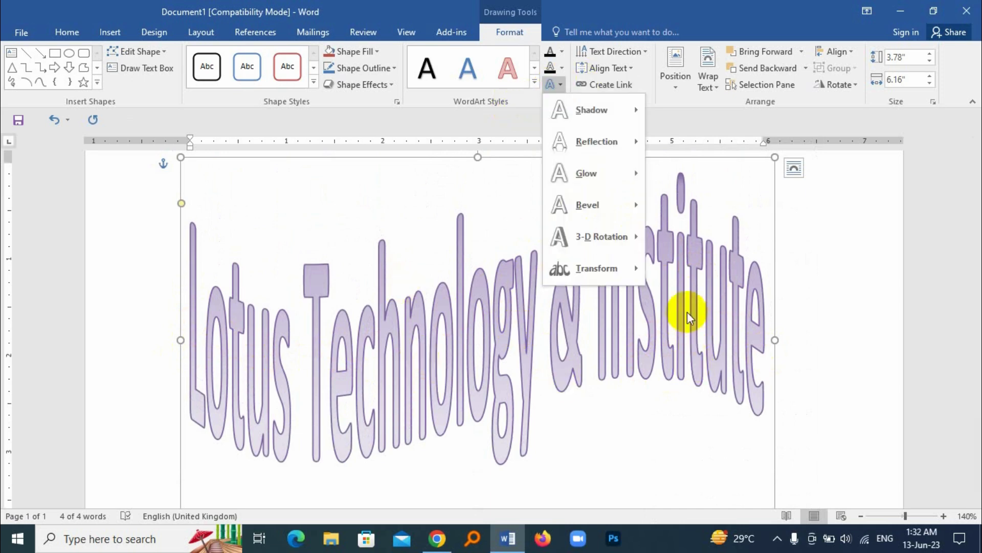
click(674, 185)
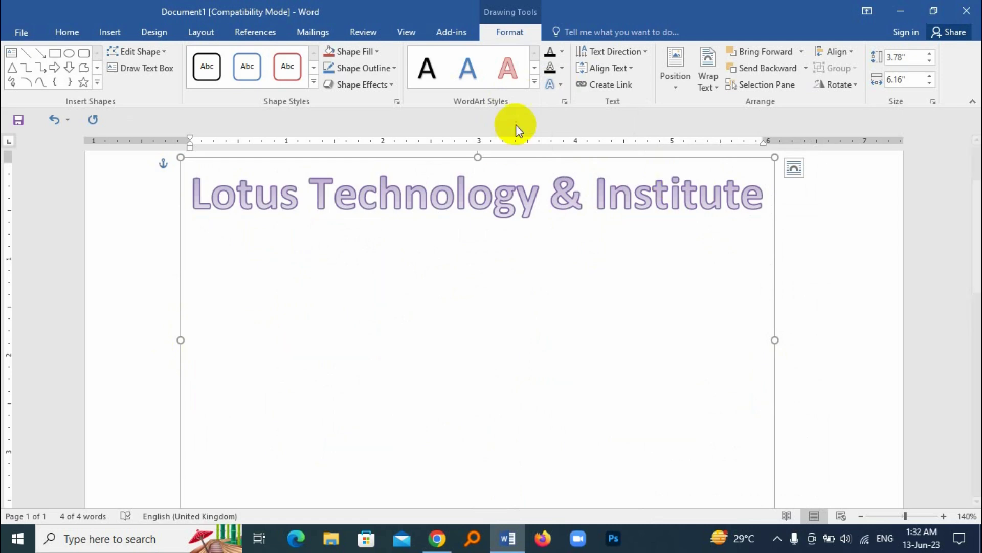
- Apply the circle Follow Path transform effect to the WordArt text
click(560, 85)
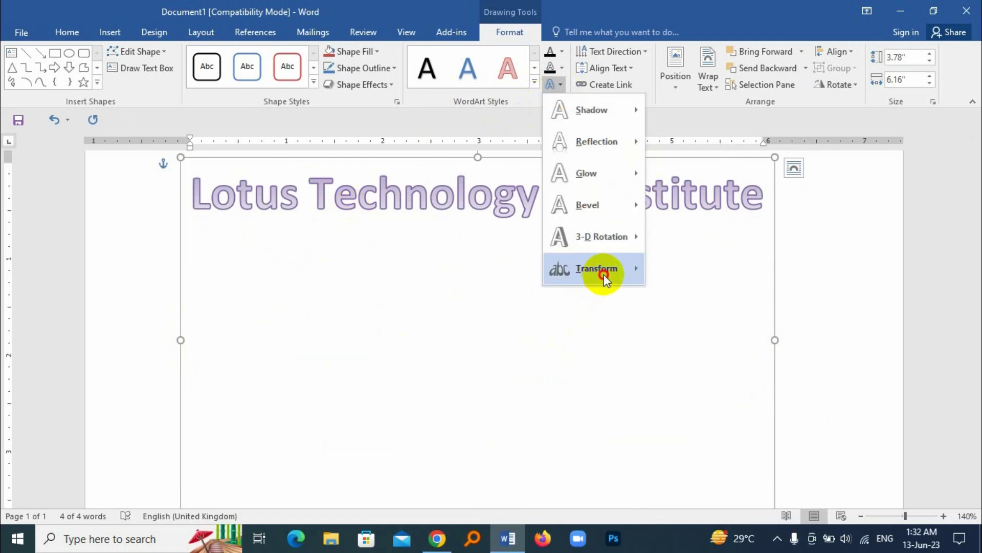
mouse_move(603, 275)
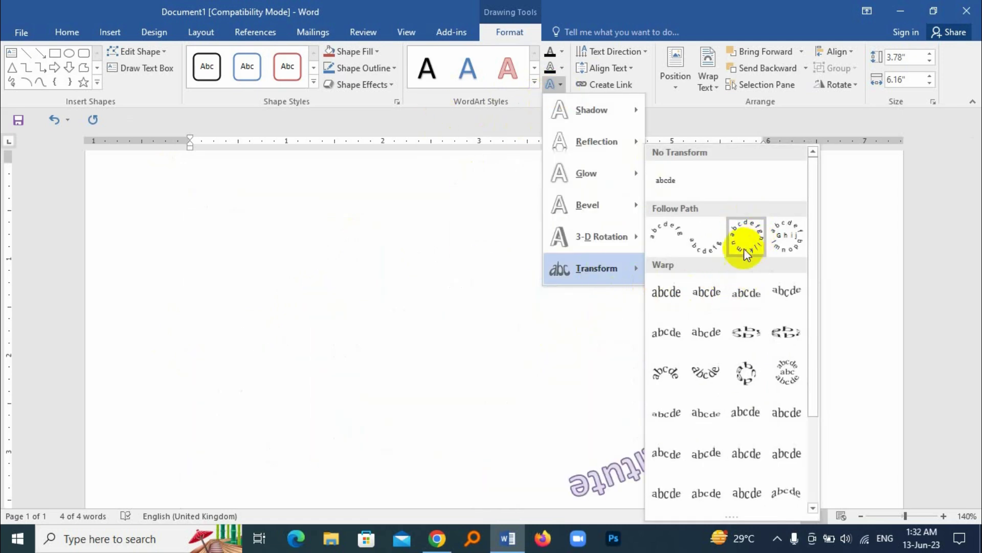
click(747, 236)
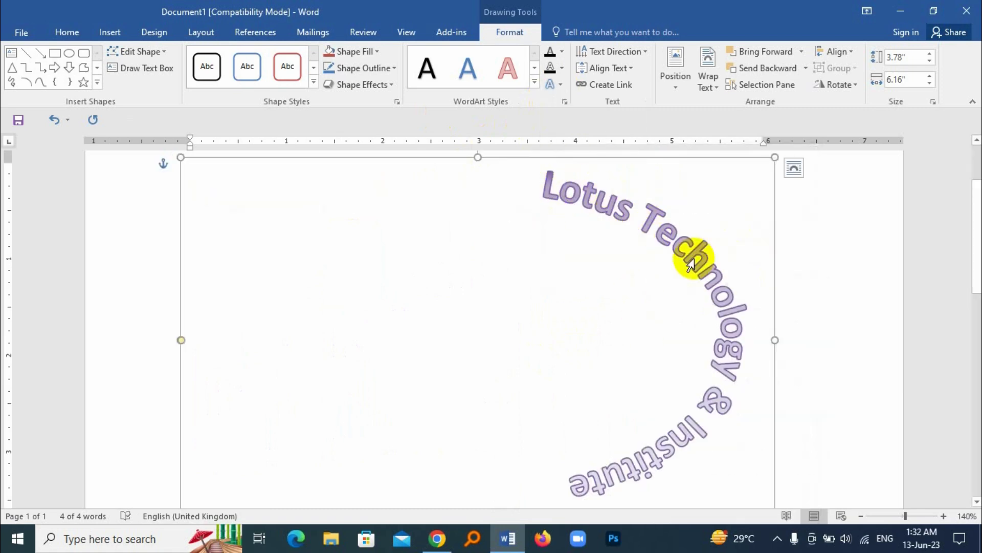
- Shrink the circular WordArt to about 1.93" high and 2.35" wide so its text forms a ring, and deselect it
scroll(608, 316, down, 1)
scroll(608, 317, down, 2)
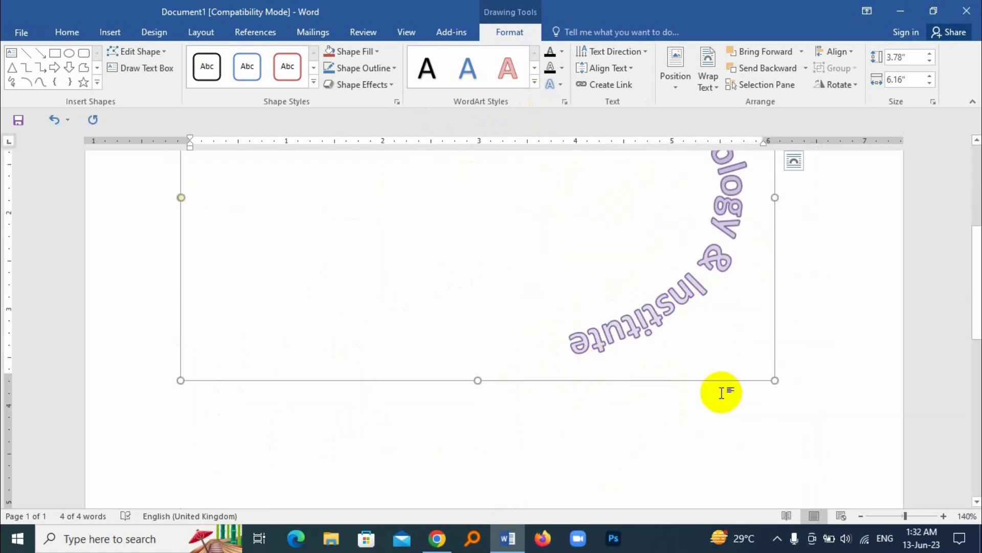
scroll(731, 400, up, 2)
drag(778, 477, 413, 261)
scroll(402, 258, up, 3)
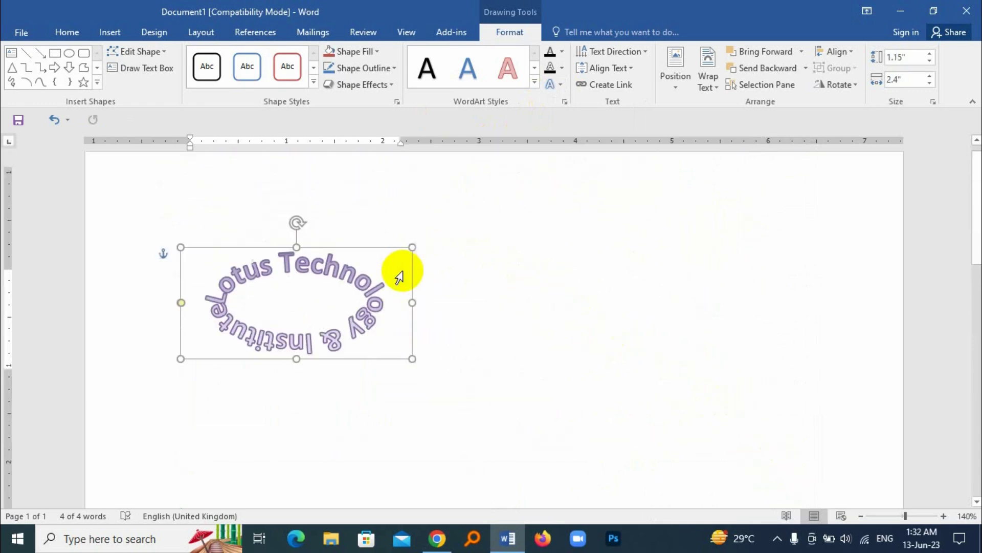
drag(408, 373, 404, 449)
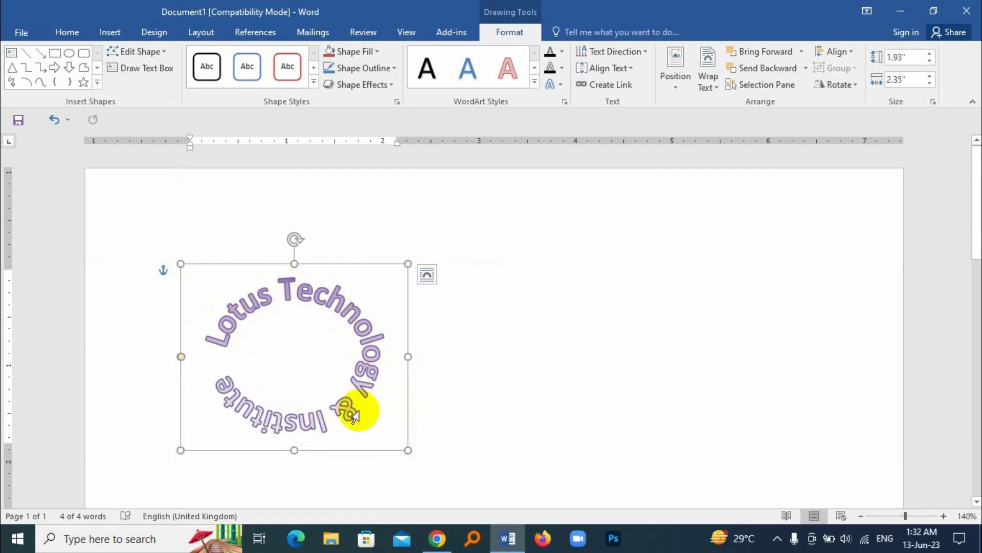
click(500, 354)
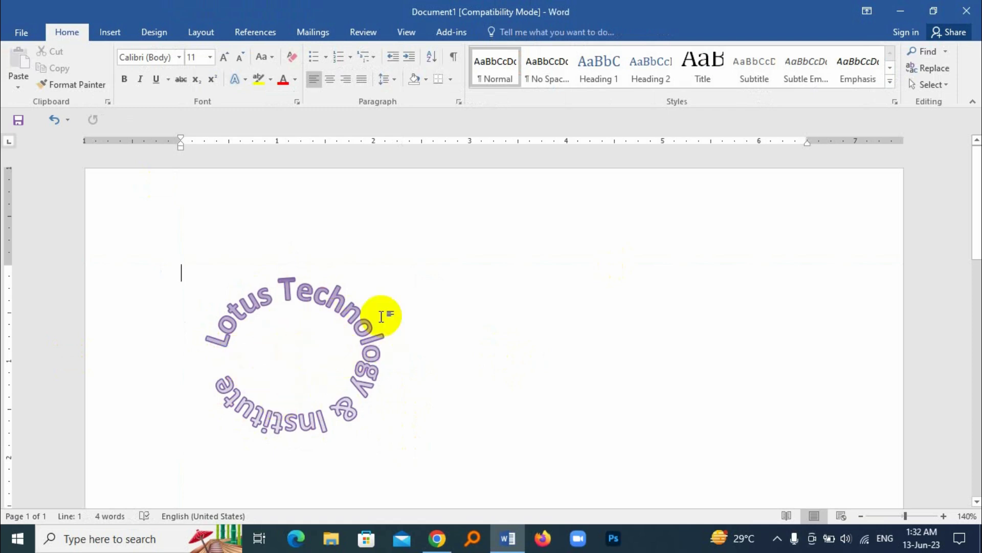
- Insert the picture "Profile Logo Picture of Ak Technology channel" from the Class-2024 folder inside the Desktop folder
click(109, 31)
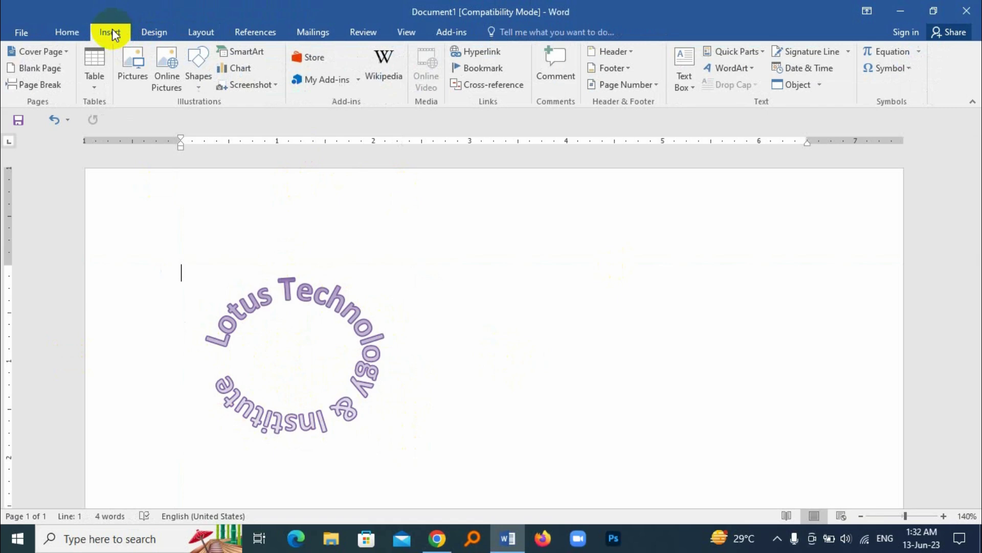
click(134, 62)
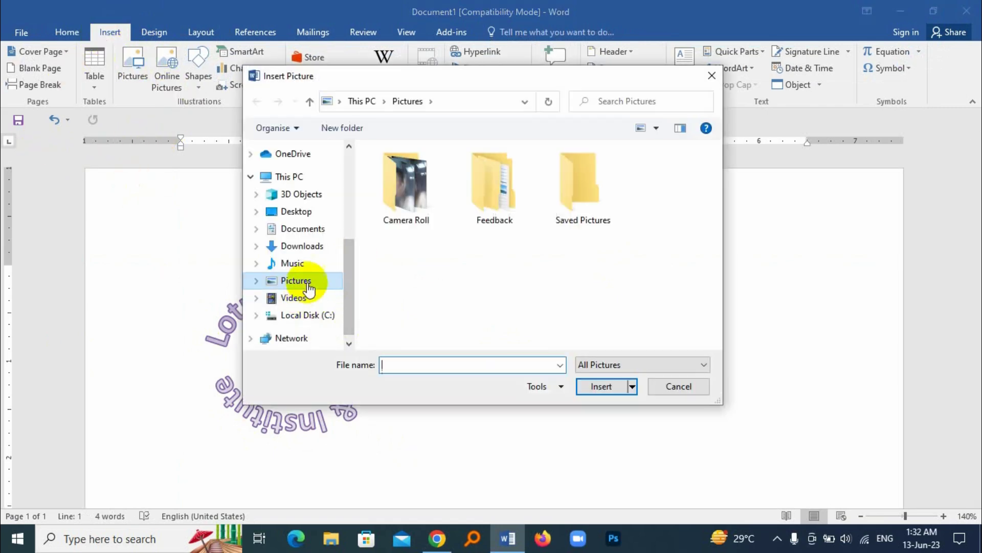
click(297, 211)
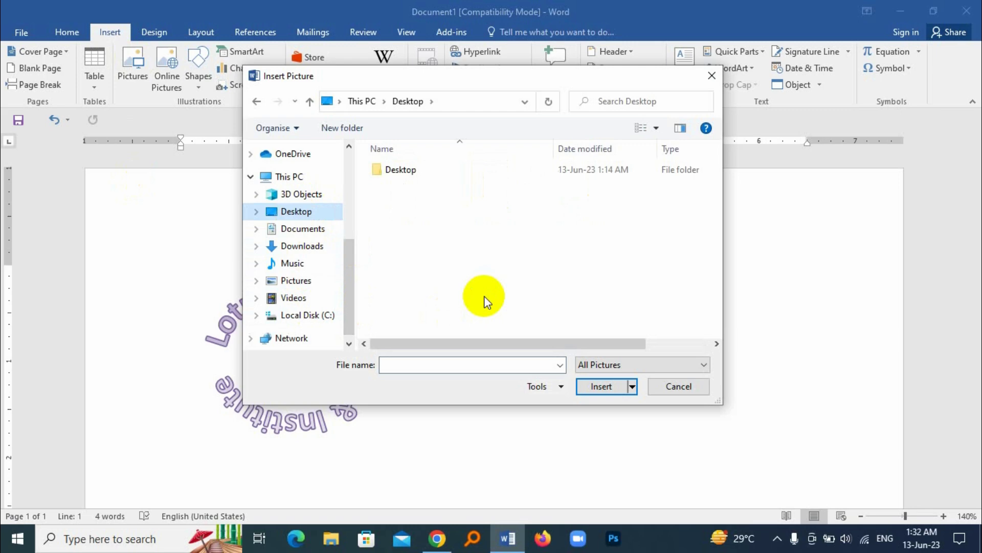
double_click(401, 170)
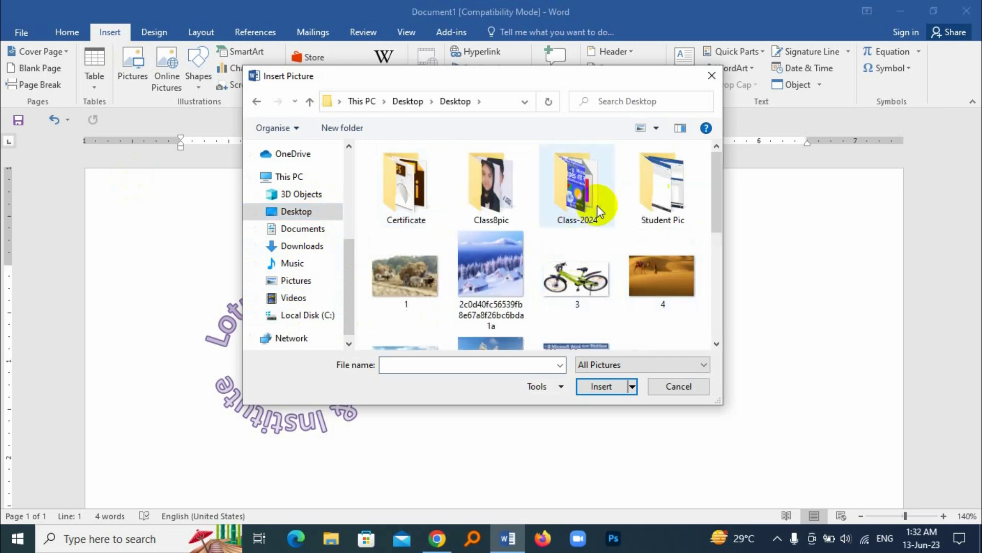
double_click(566, 183)
scroll(637, 253, down, 2)
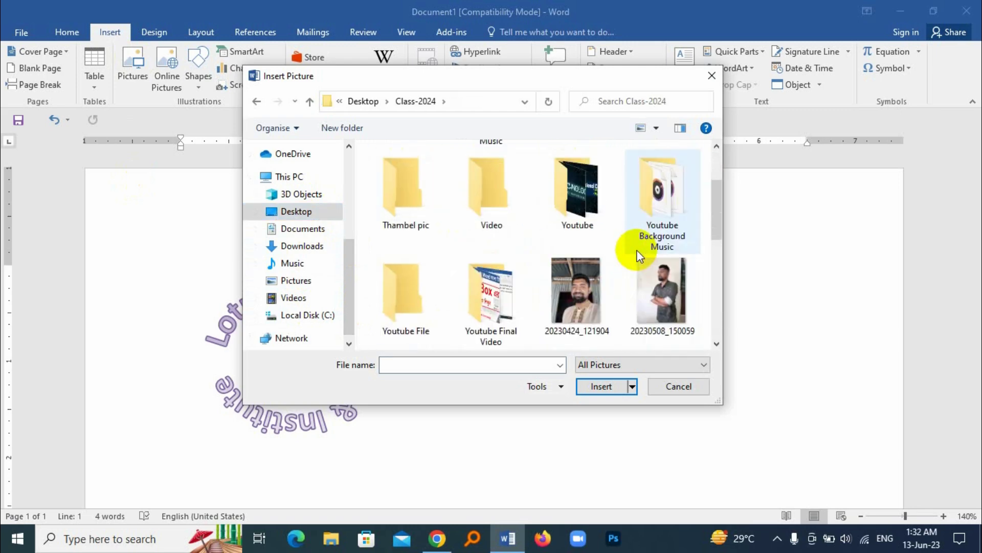
scroll(629, 250, down, 2)
scroll(561, 256, up, 1)
scroll(560, 256, down, 3)
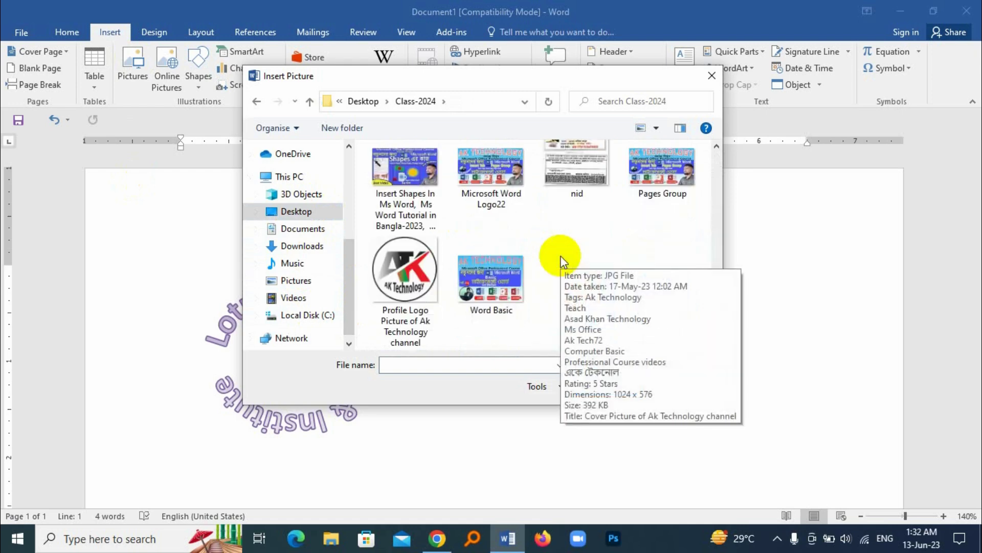
double_click(404, 267)
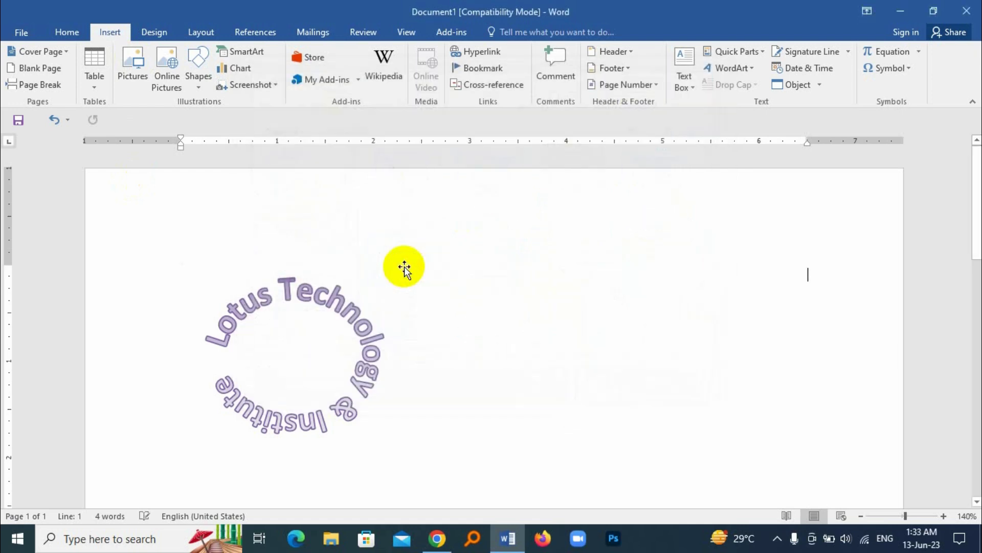
- Set the text wrapping of the inserted logo picture to In Front of Text
click(417, 405)
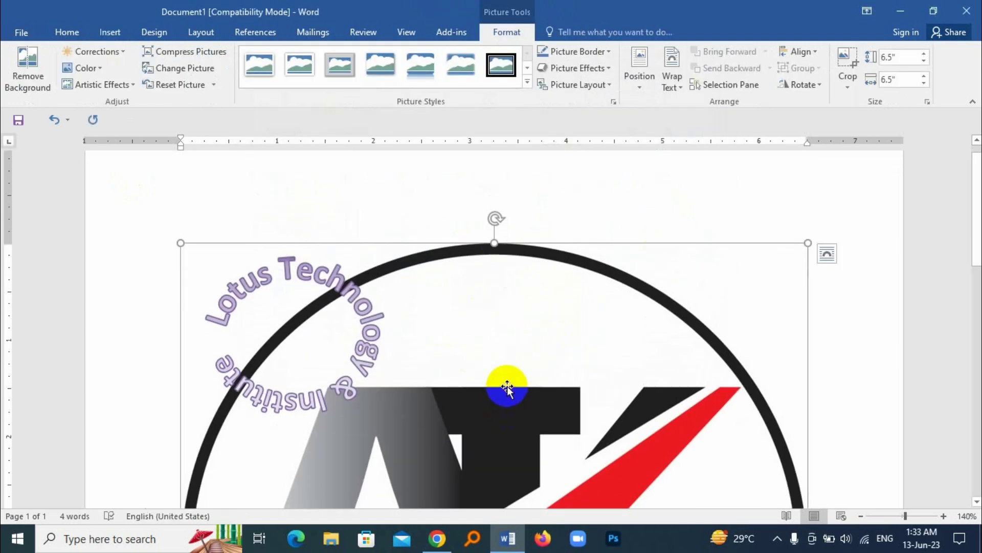
click(671, 76)
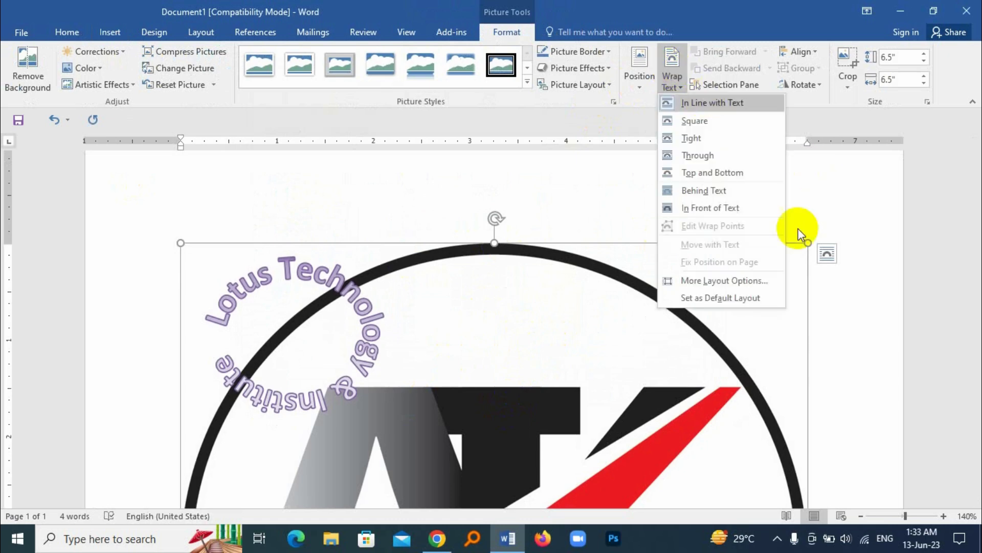
click(713, 214)
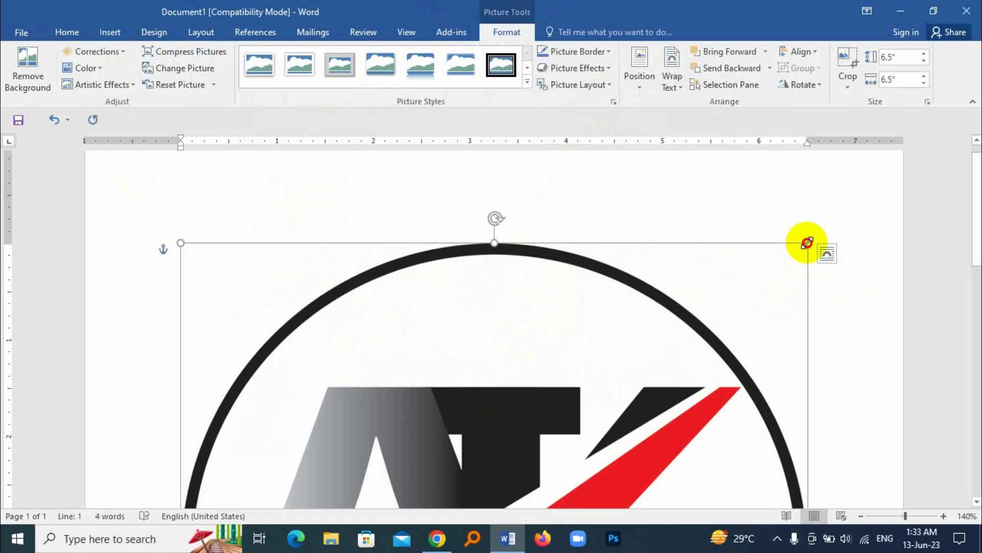
- Scale the logo picture down proportionally to about 0.66" by 0.66"
drag(808, 243, 535, 435)
scroll(535, 435, down, 8)
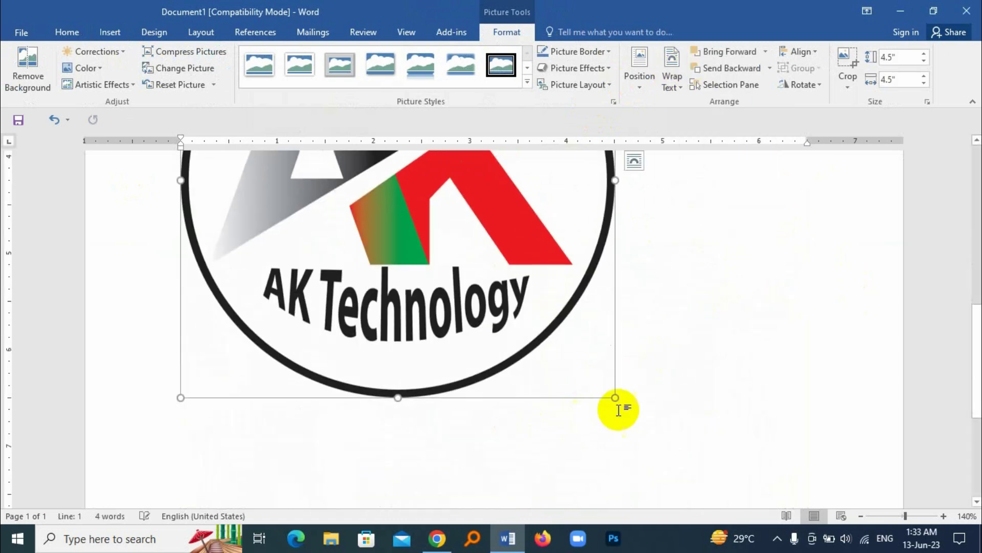
drag(611, 395, 332, 243)
scroll(332, 243, up, 5)
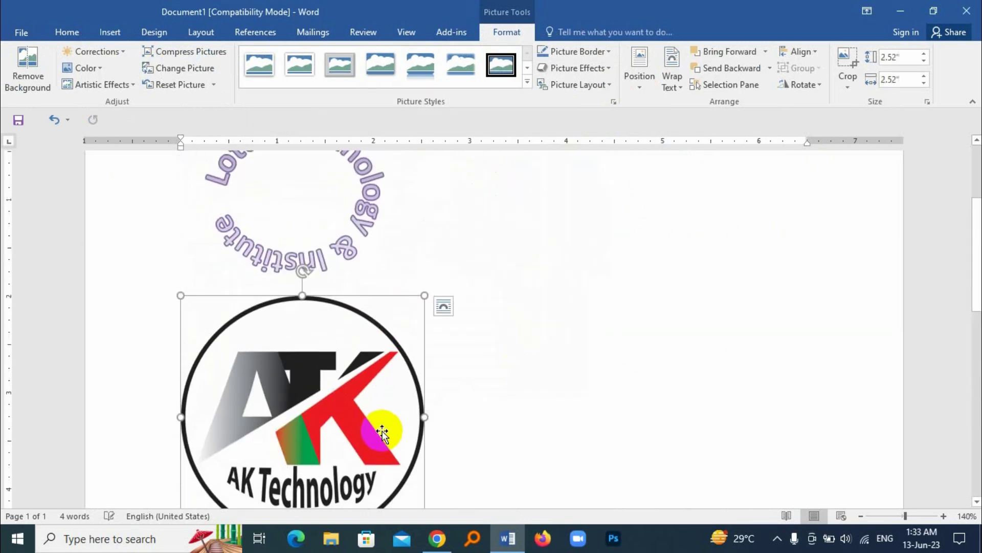
scroll(380, 424, down, 1)
drag(420, 494, 240, 313)
- Move the logo picture into the centre of the circular WordArt, enlarge it to about 0.78" square, and deselect it
scroll(239, 318, up, 3)
scroll(239, 318, up, 3)
drag(220, 407, 292, 290)
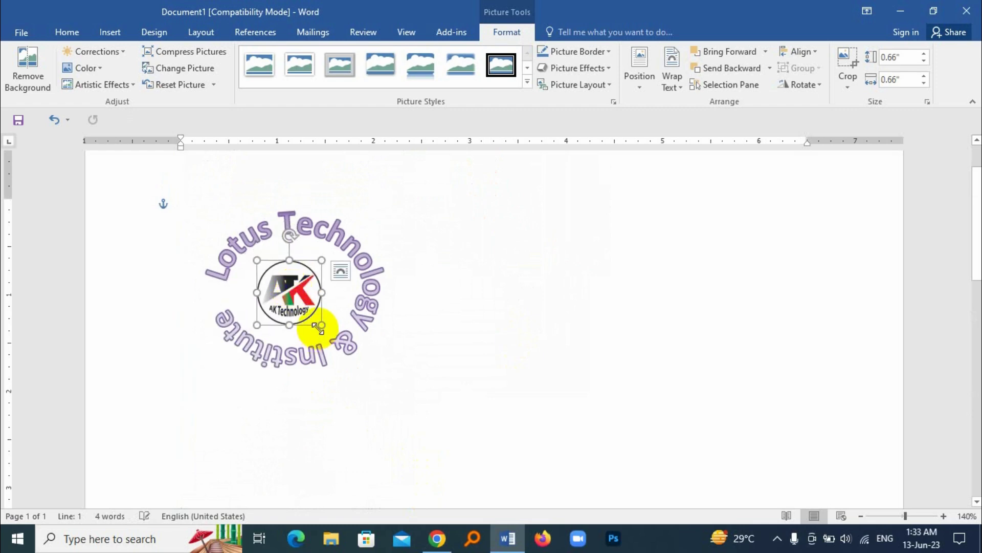
drag(318, 328, 330, 332)
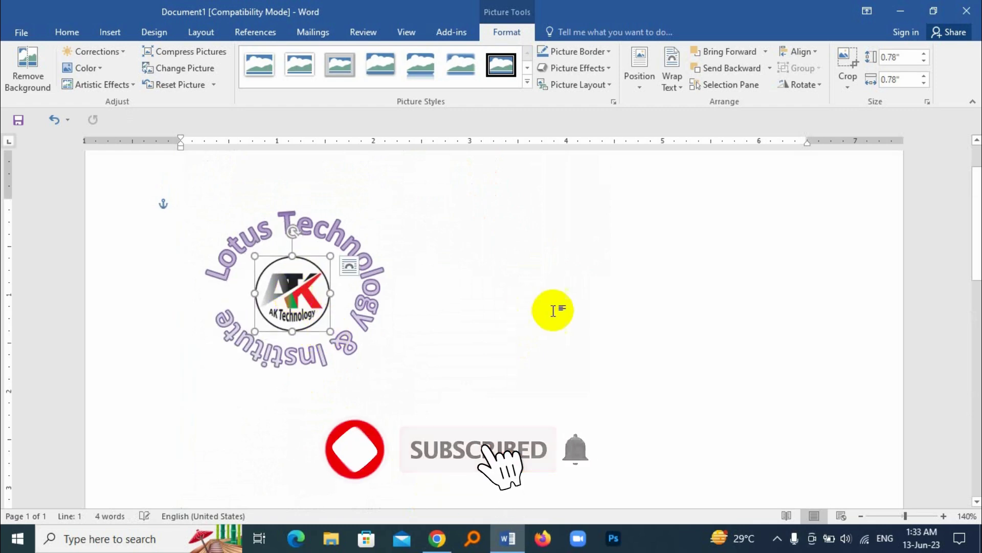
click(553, 310)
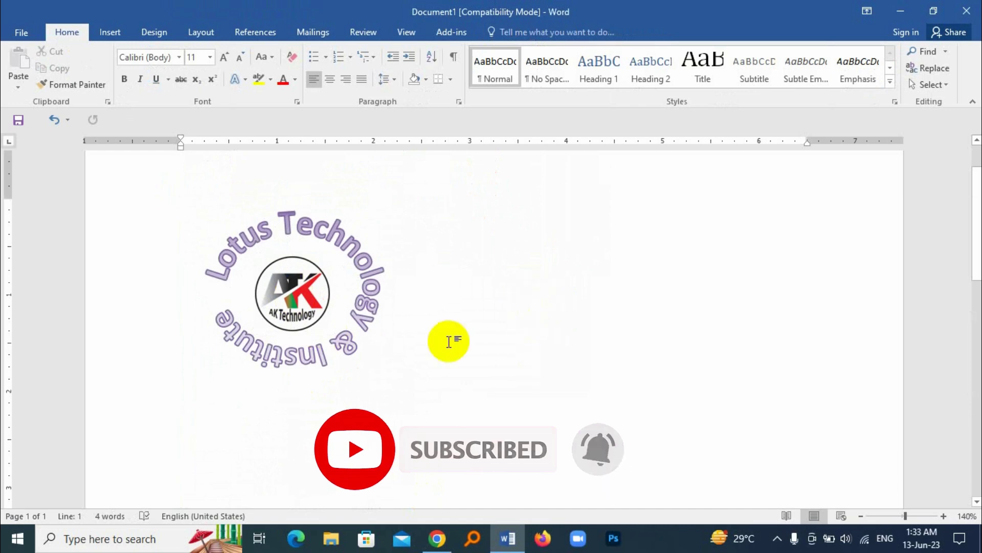